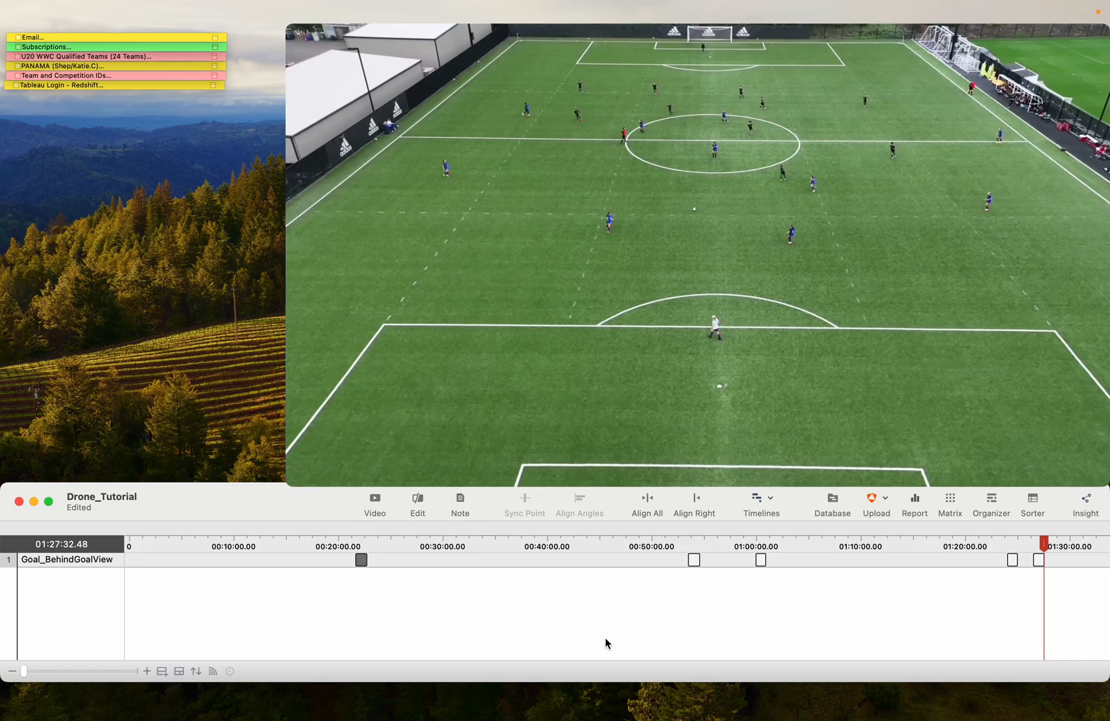
Send the selected Goal_BehindGoalView clip from Drone_Tutorial and the selected Goal_Broadcast clip from Broadcast_Tutorial to the same new organizer.
mouse_move(555, 342)
mouse_move(298, 407)
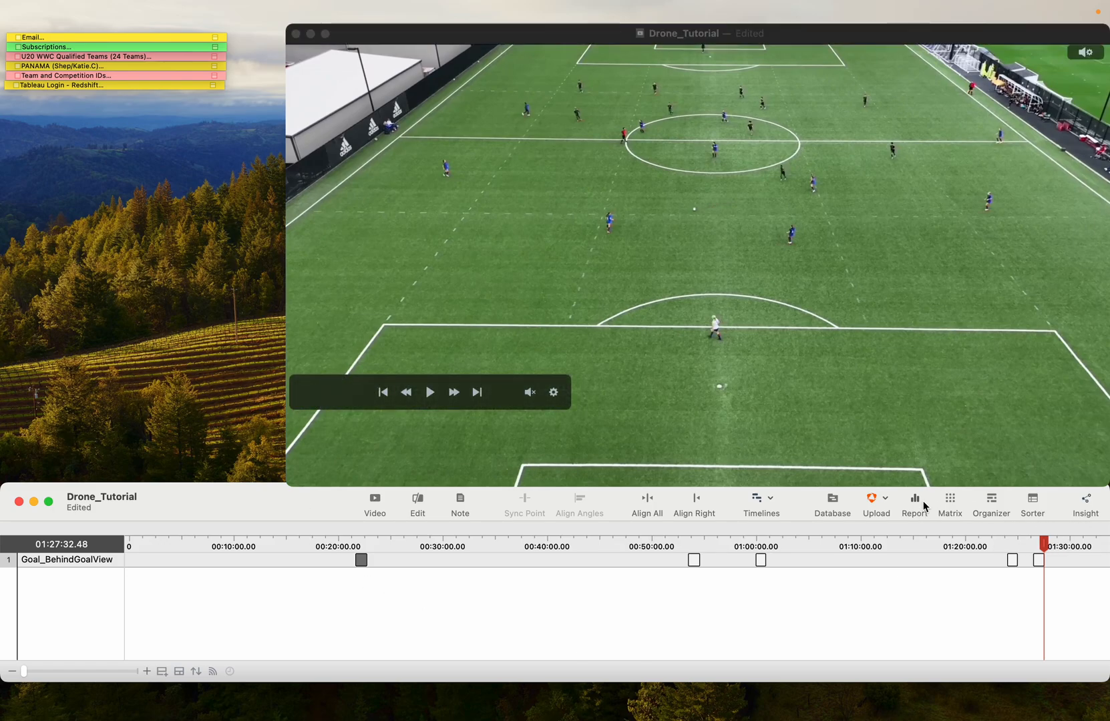
click(990, 500)
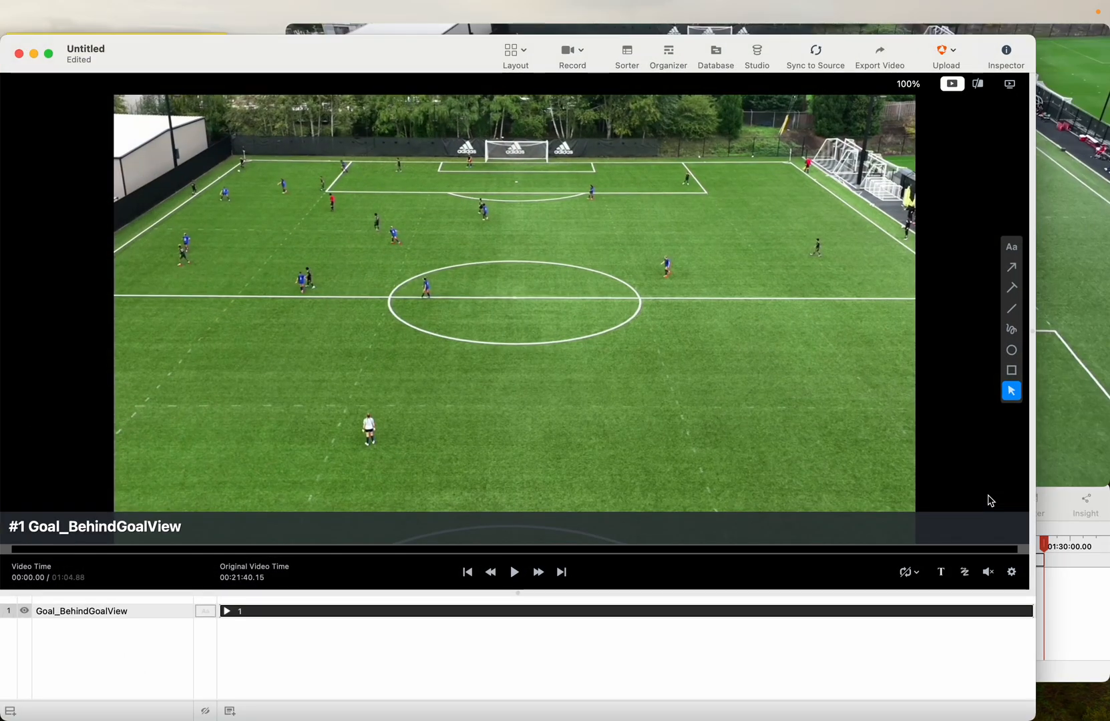
click(1015, 702)
click(287, 515)
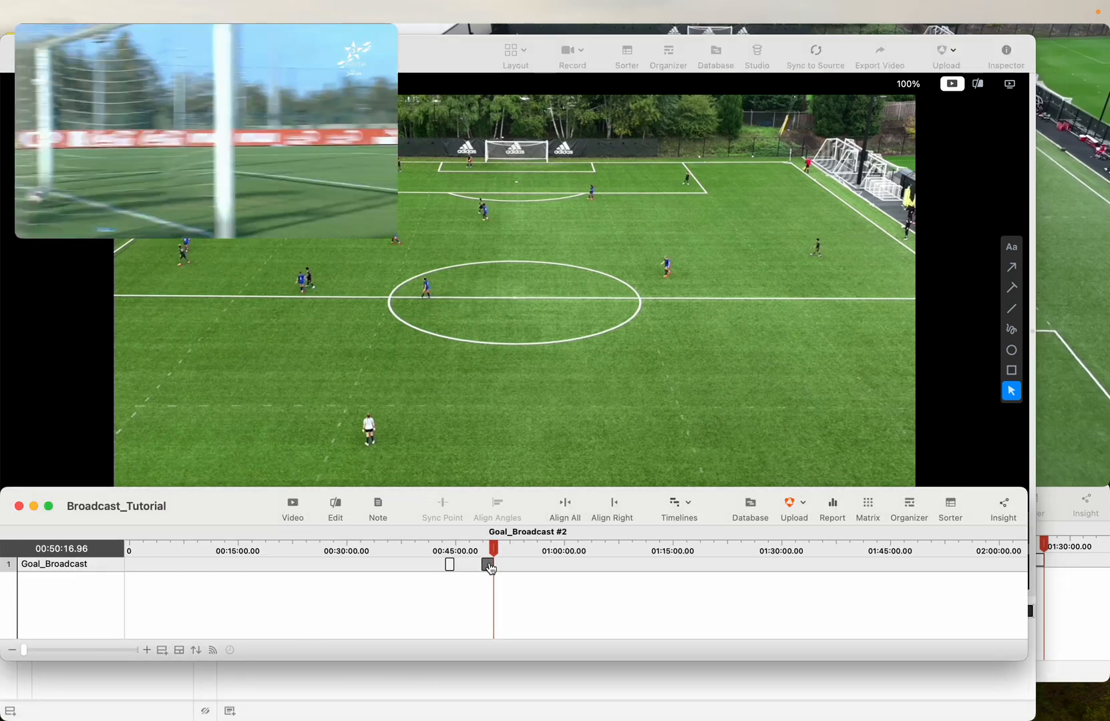
click(908, 509)
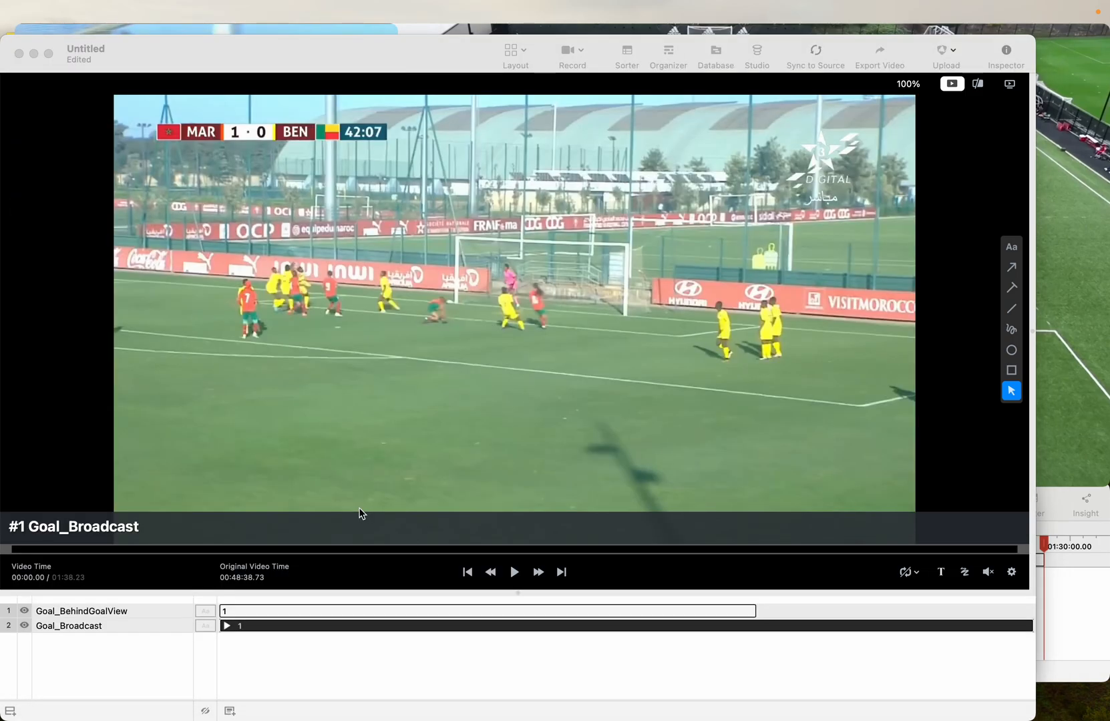
Save the organizer as Demo on the Desktop as a standalone package with the video included.
click(132, 50)
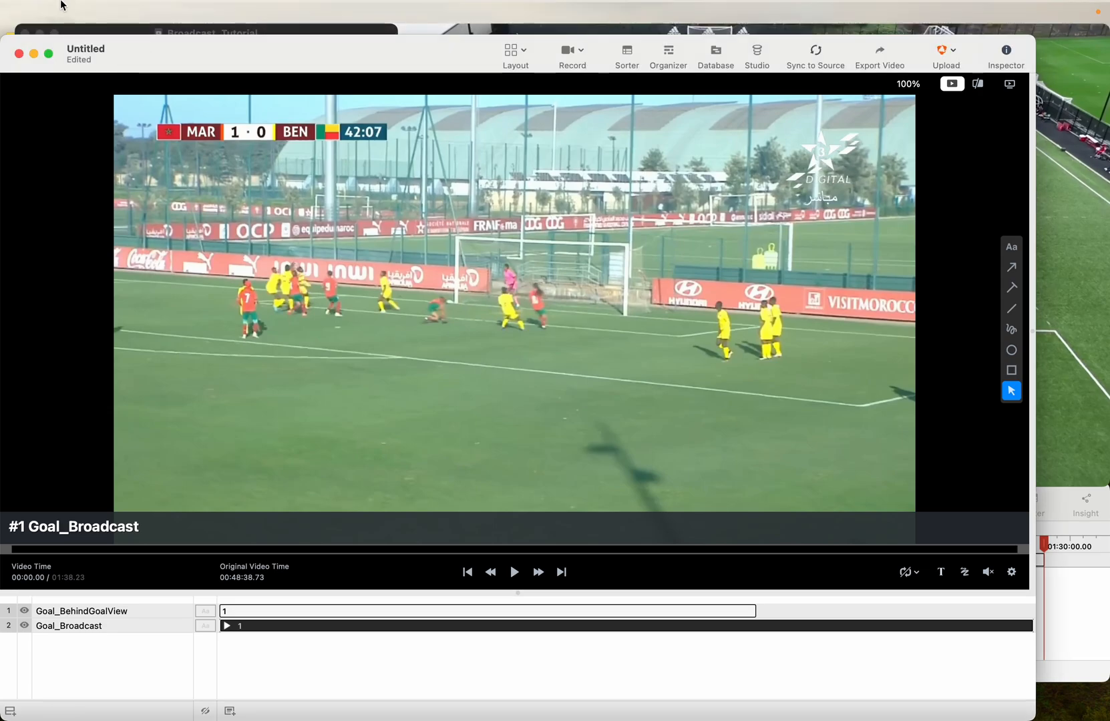
click(113, 12)
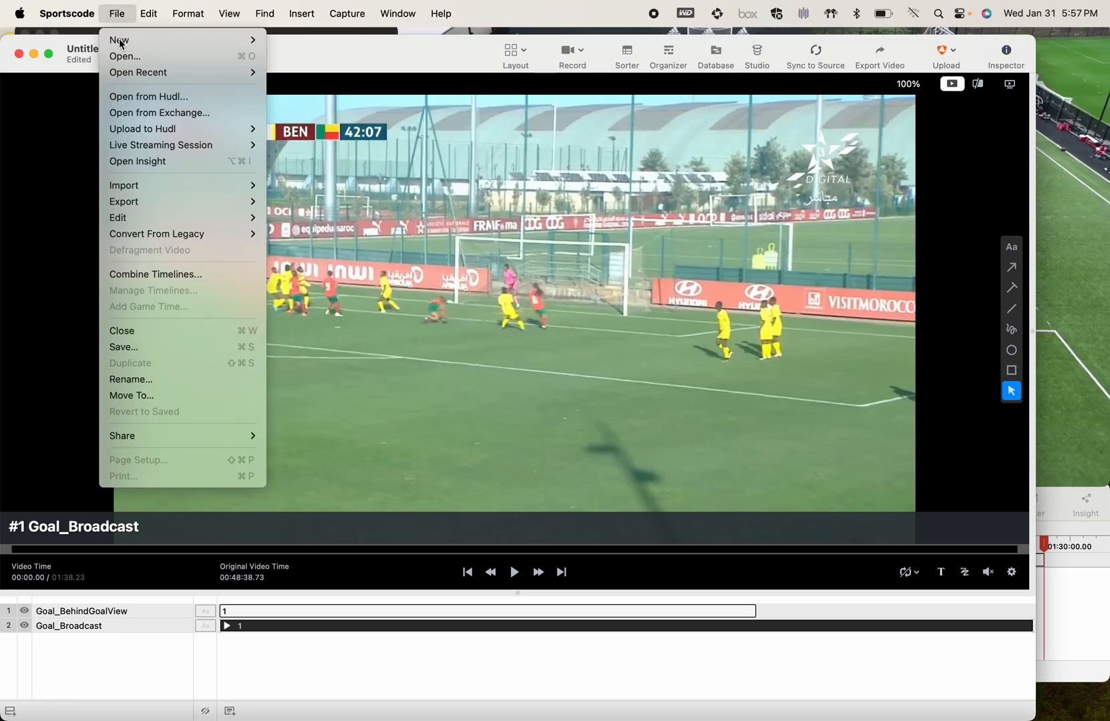
click(162, 349)
text(Demo)
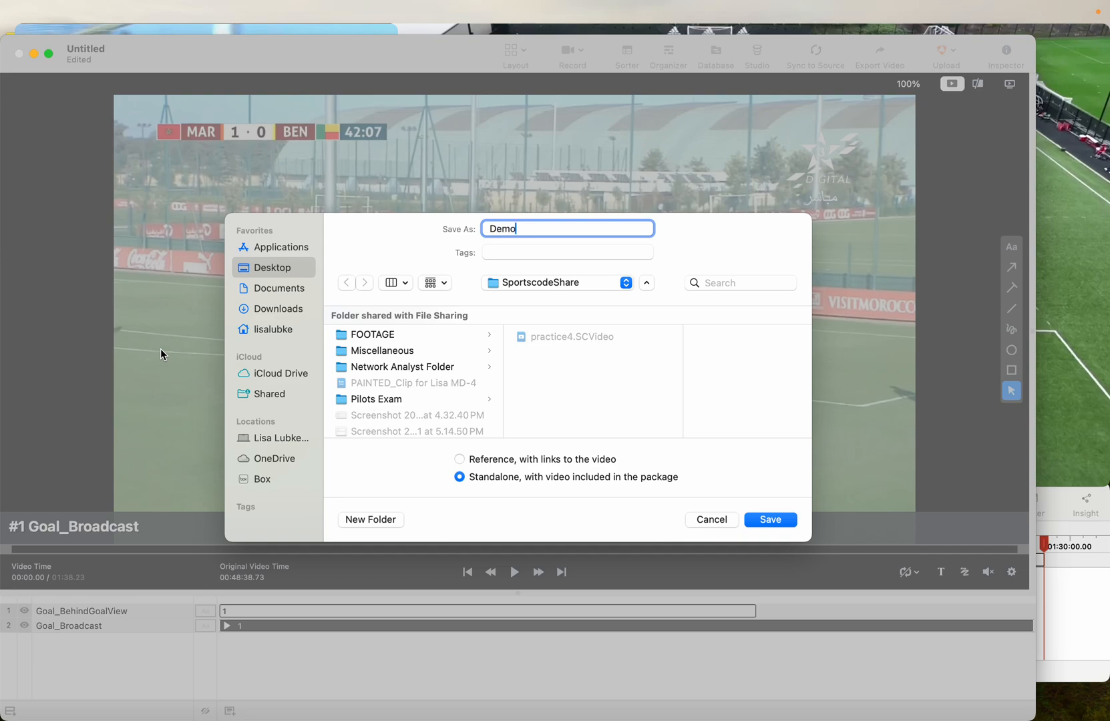
click(276, 270)
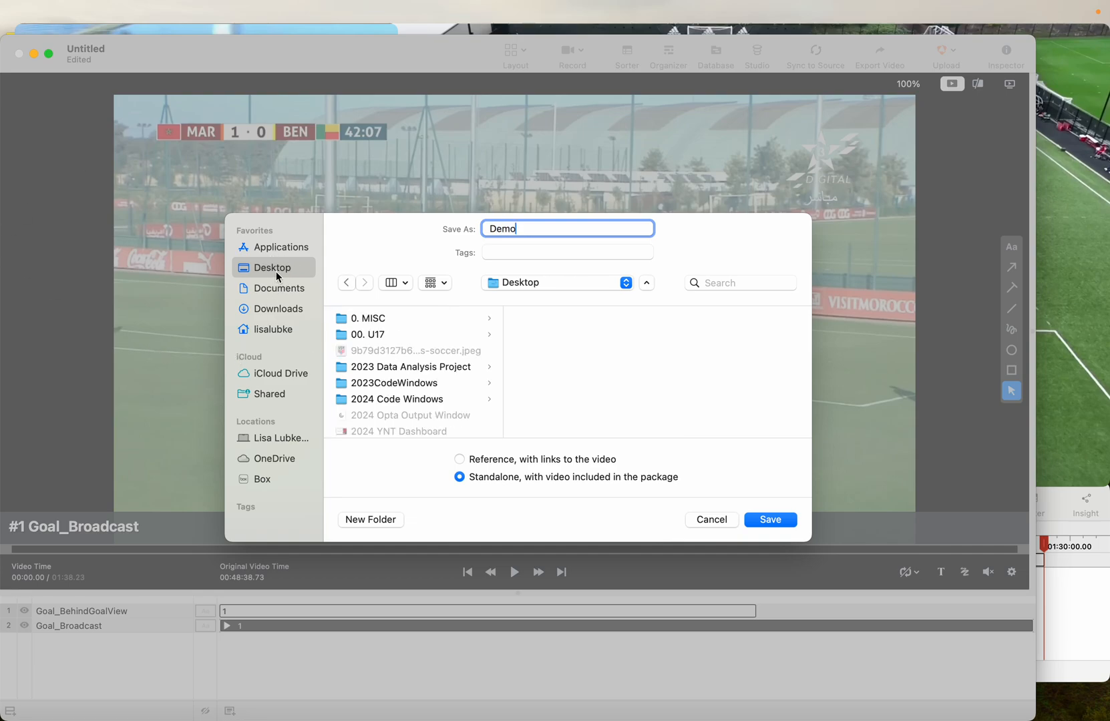
click(777, 518)
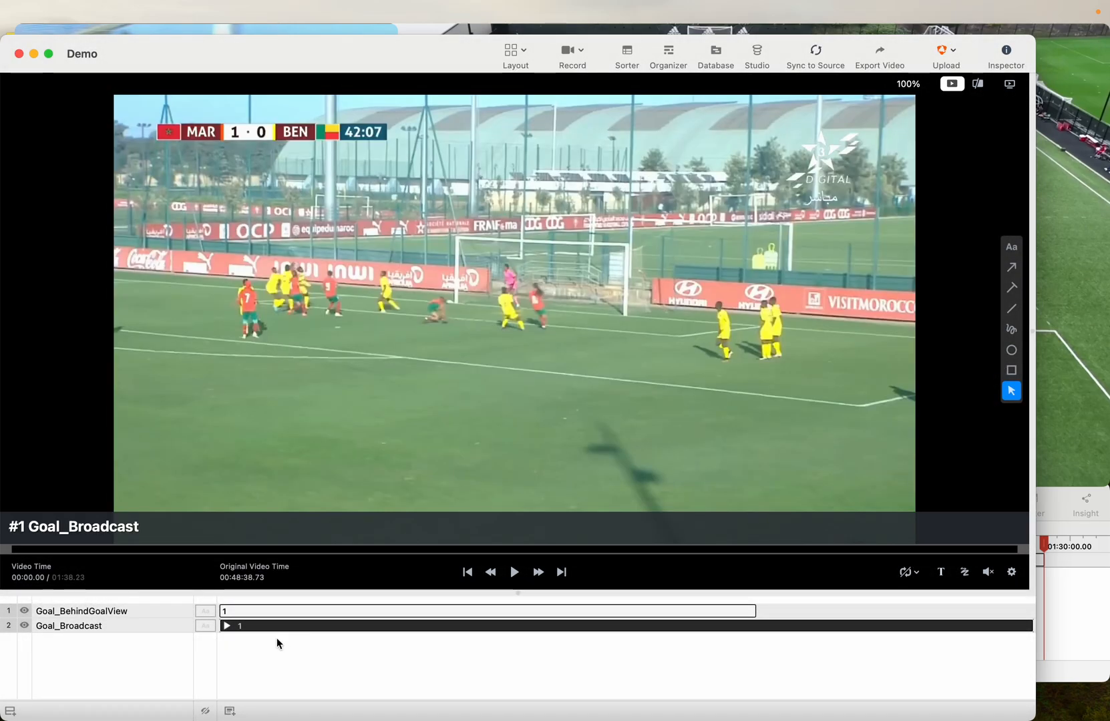
Open the Goal_BehindGoalView clip in Studio and dismiss the auto-update error.
click(292, 612)
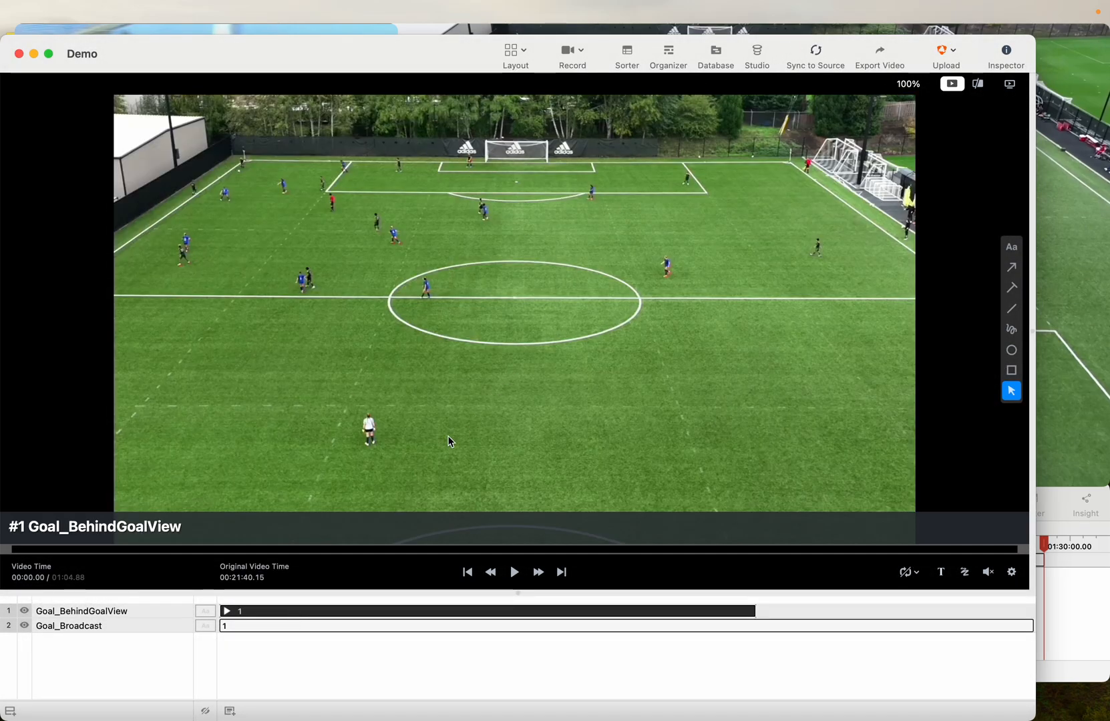
click(757, 53)
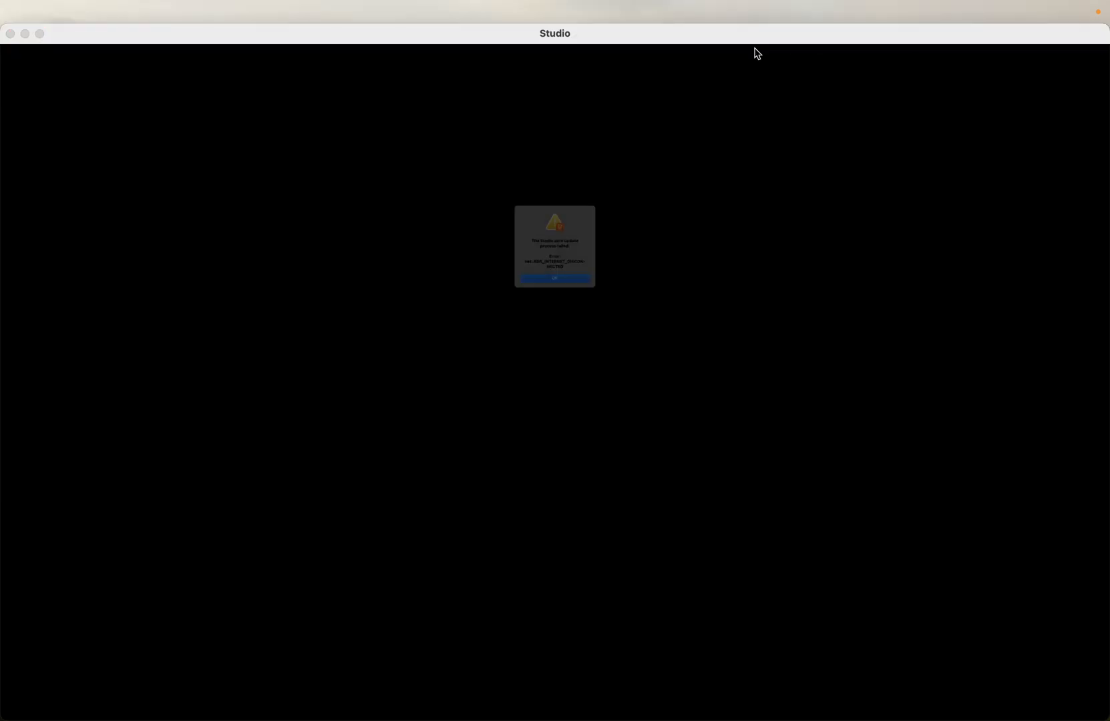
click(578, 327)
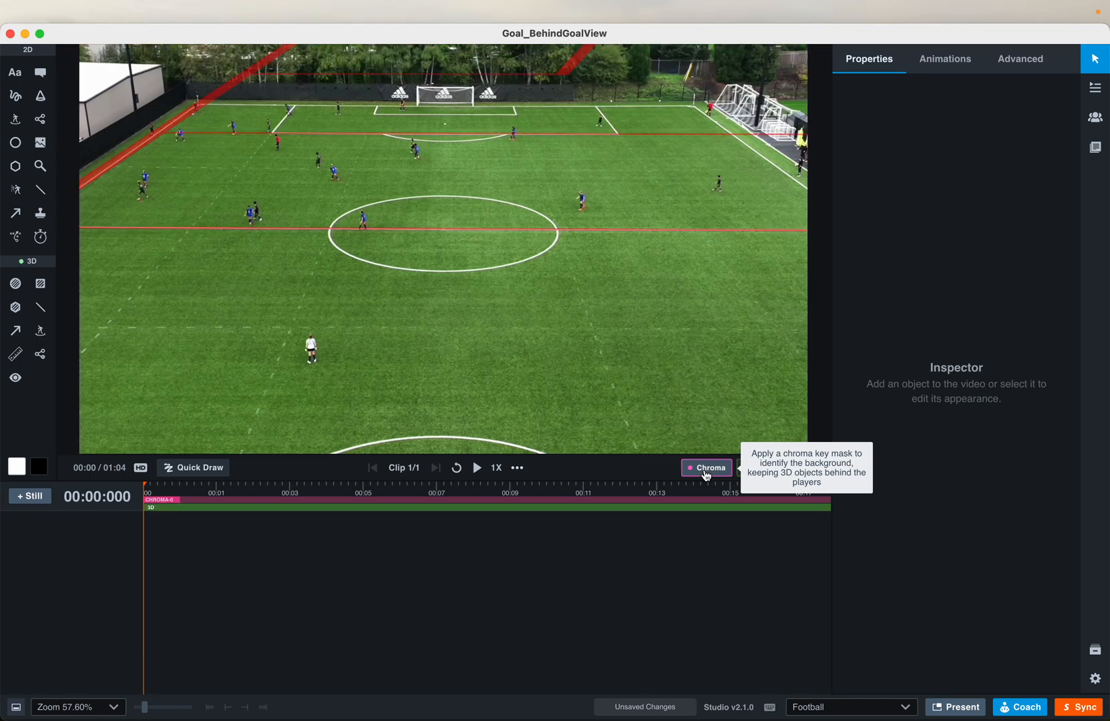
Refine the chroma key mask by sampling the uncovered grass near the far penalty area and the darker grass in the foreground.
click(706, 471)
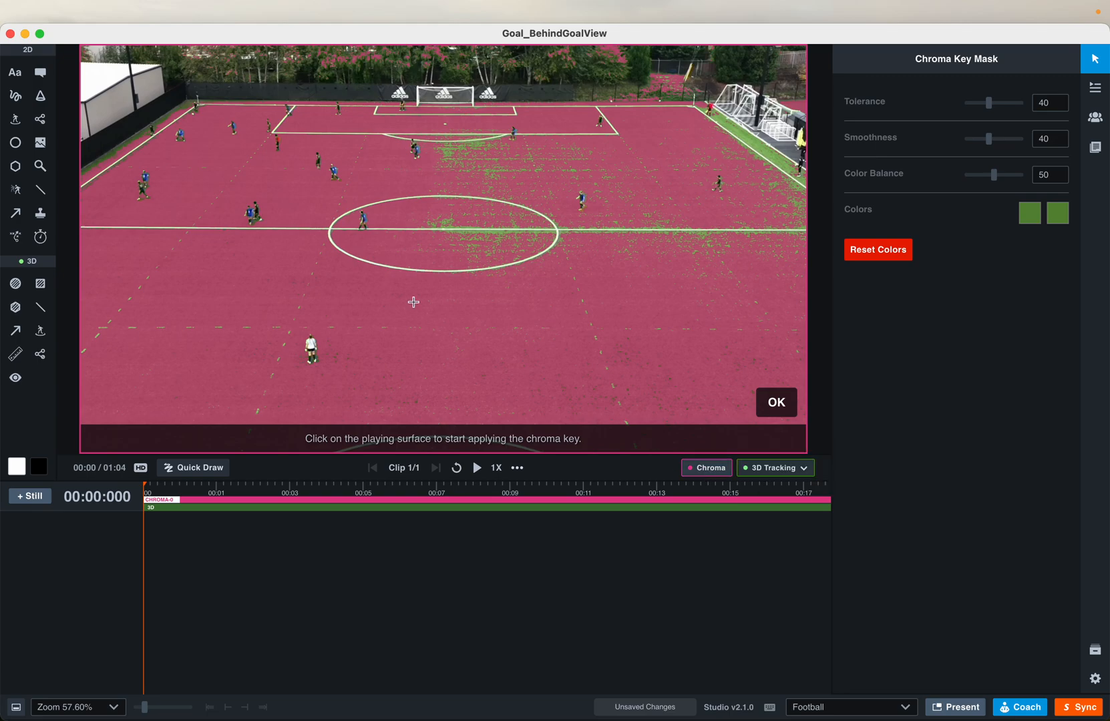
click(449, 154)
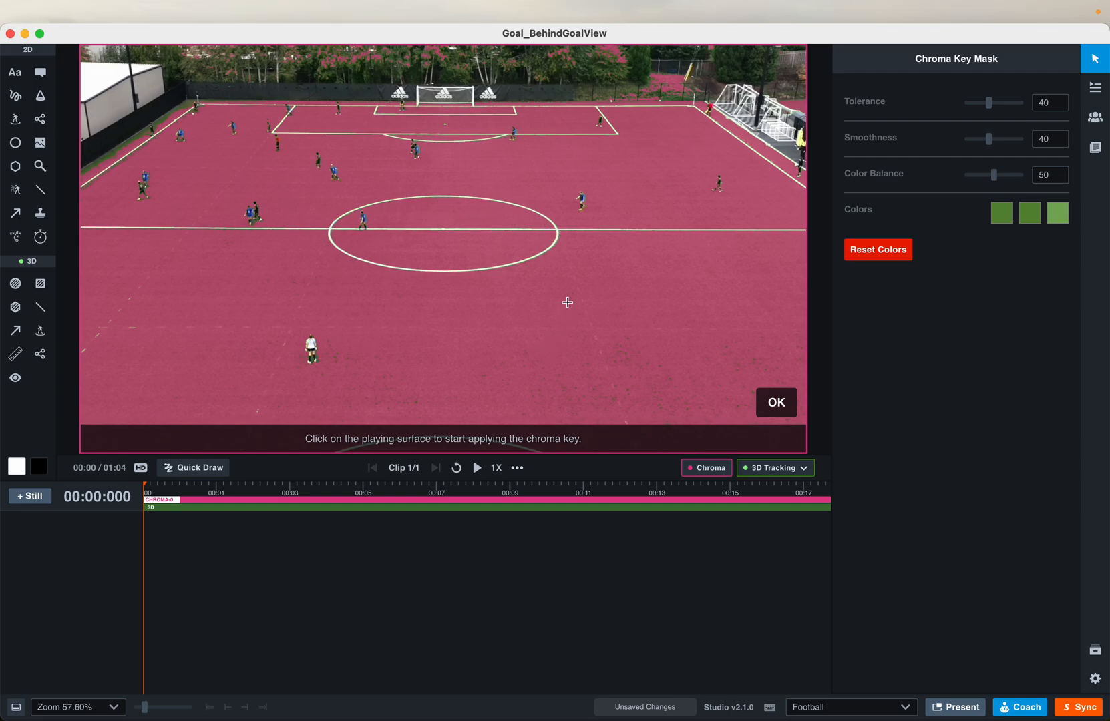
click(585, 396)
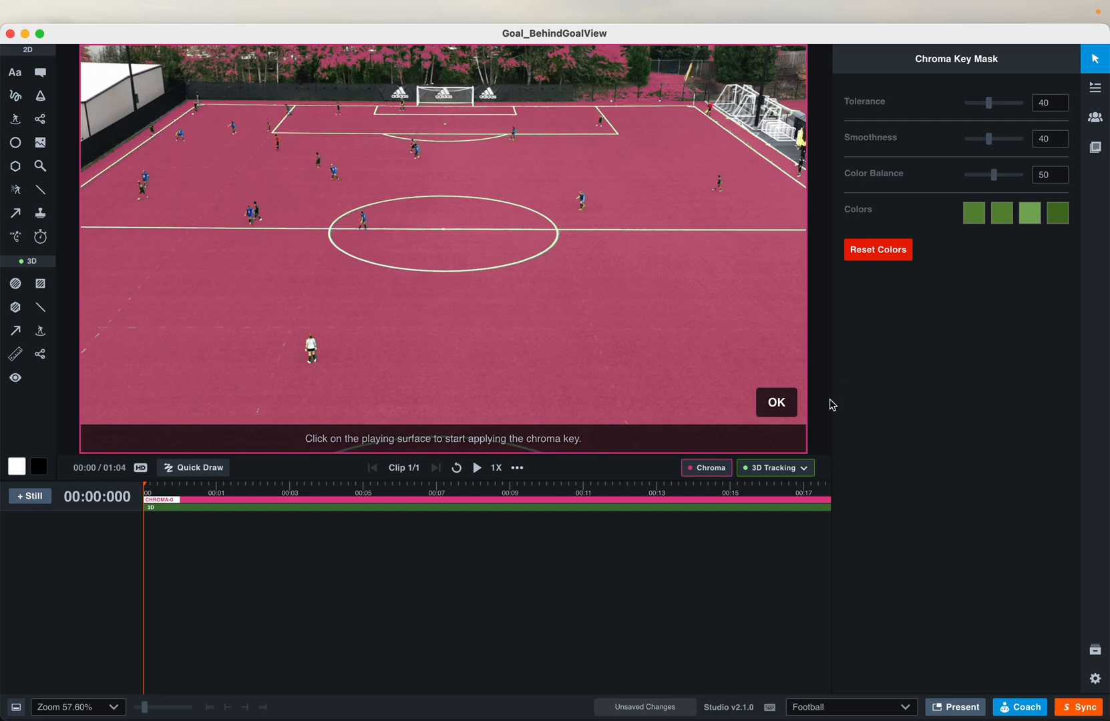
click(768, 409)
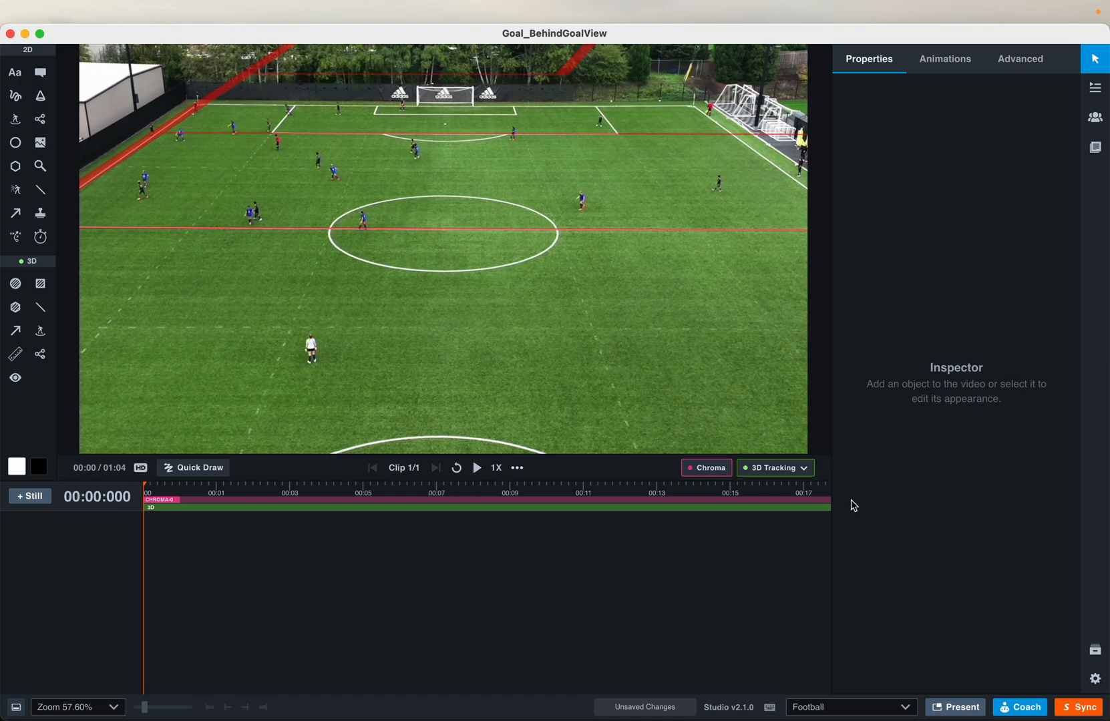
Add a 3D tracking calibration frame at the start of the clip and set the camera position to Behind Right Goal Camera.
click(792, 469)
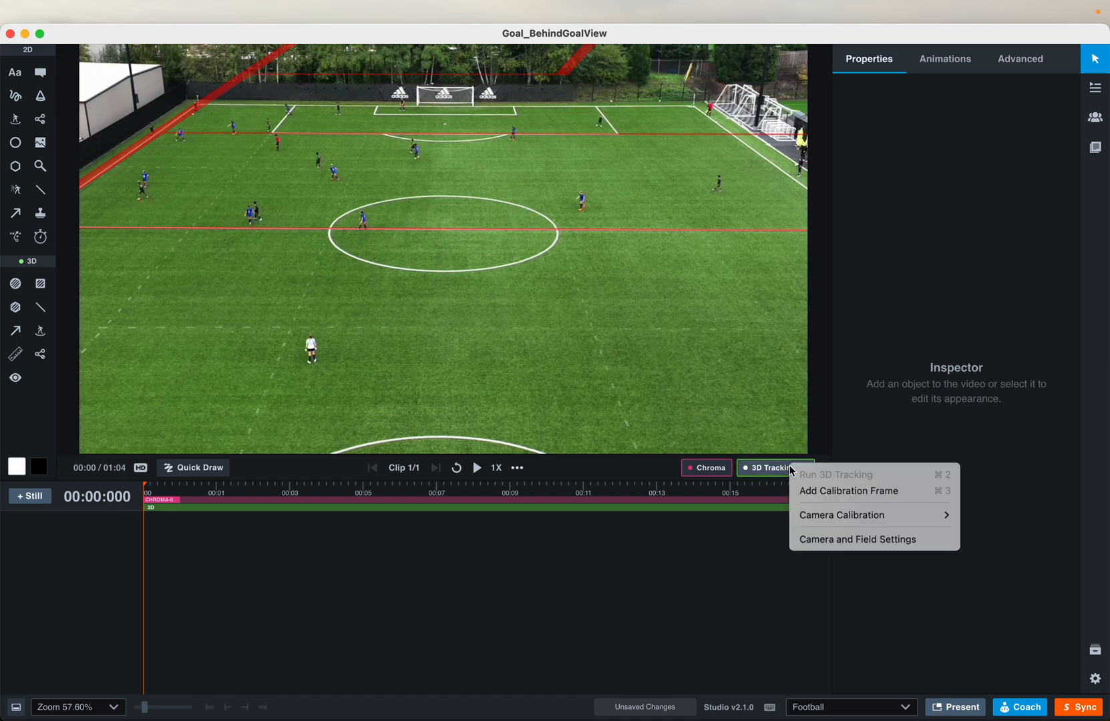
click(832, 498)
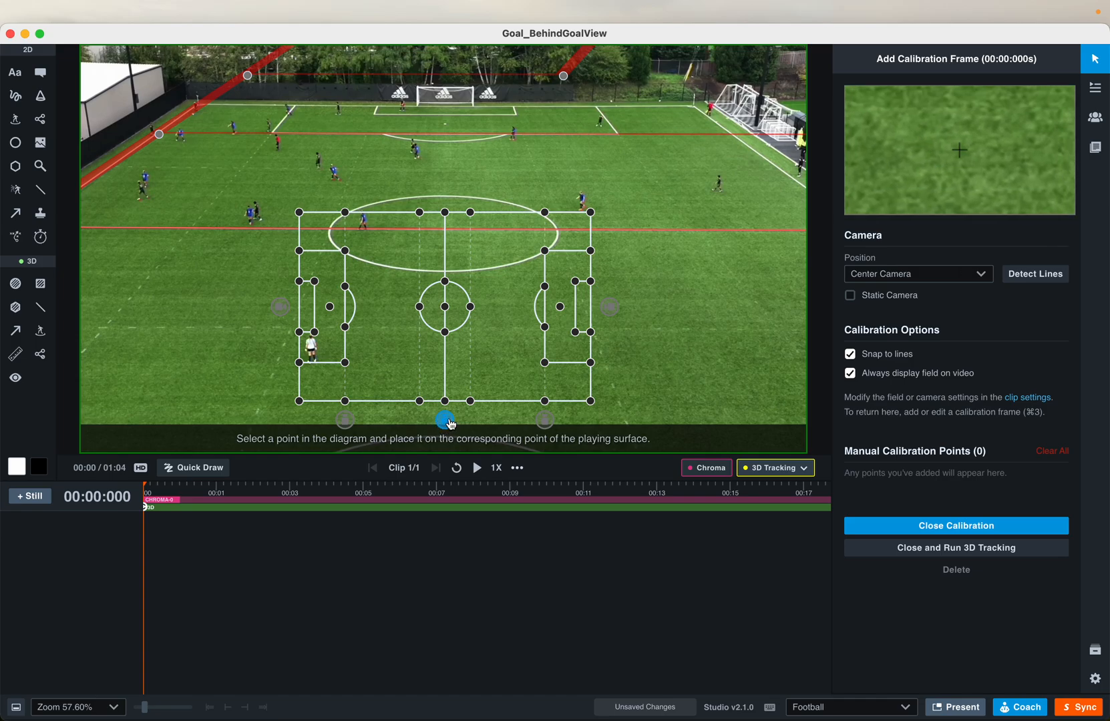
click(610, 310)
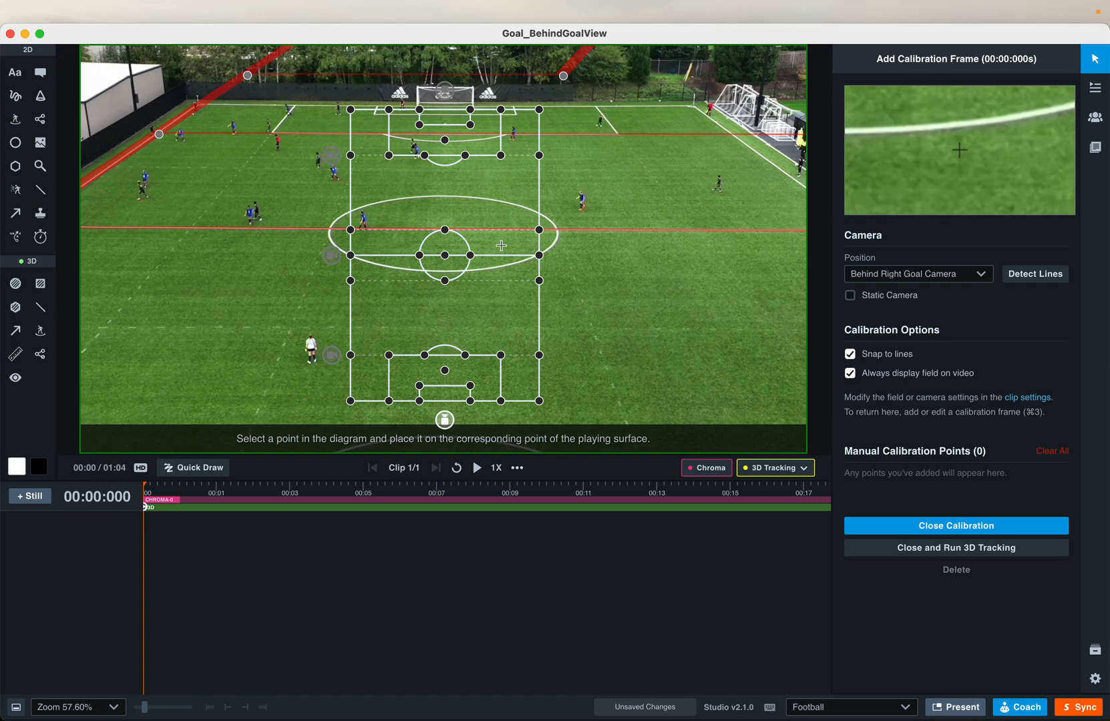
Match the diagram's two far corners and both side points of the centre circle to the pitch, and run 3D tracking.
click(541, 111)
drag(543, 115, 692, 109)
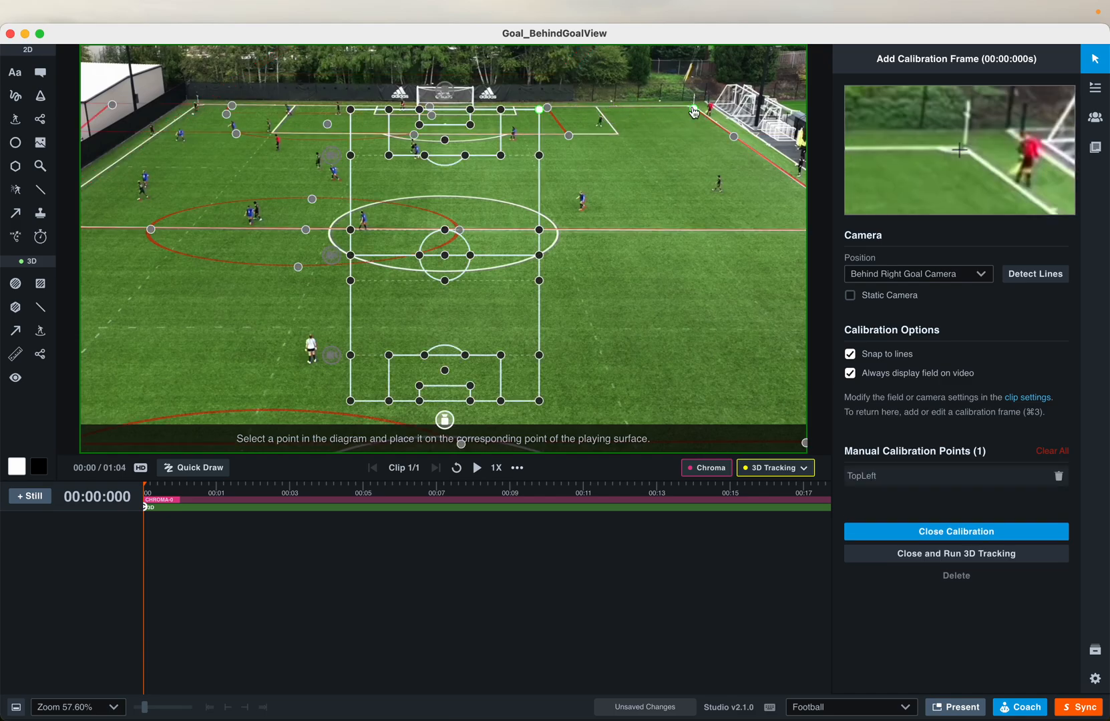
click(352, 110)
drag(353, 116, 201, 112)
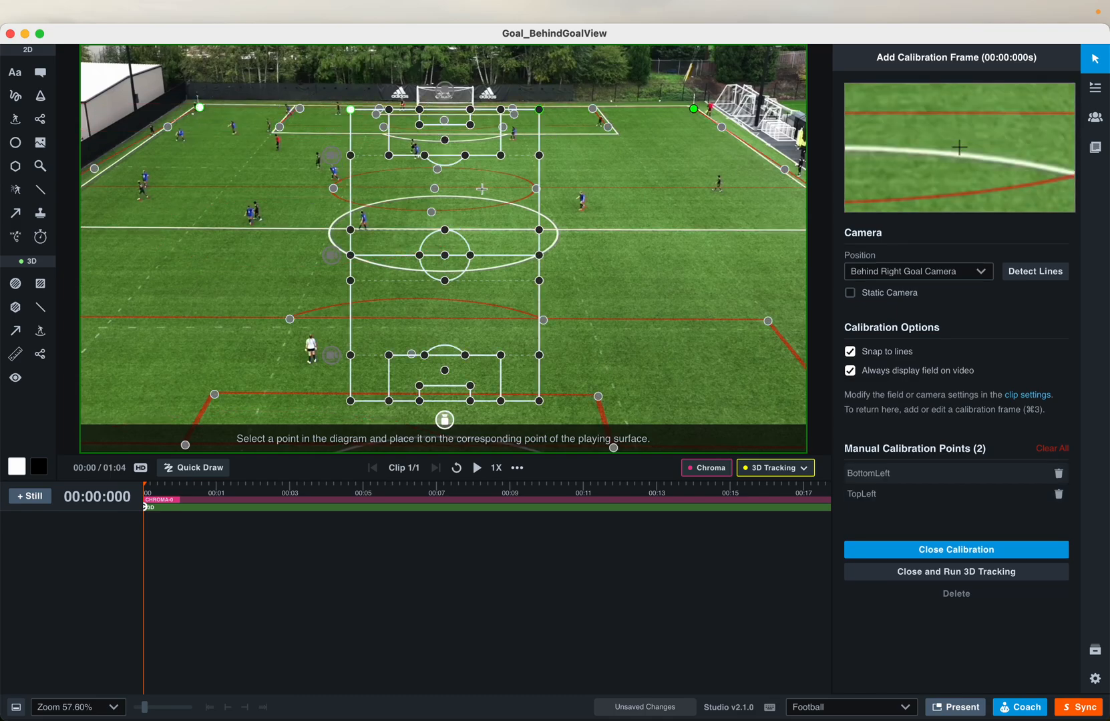
click(472, 261)
drag(472, 262, 559, 236)
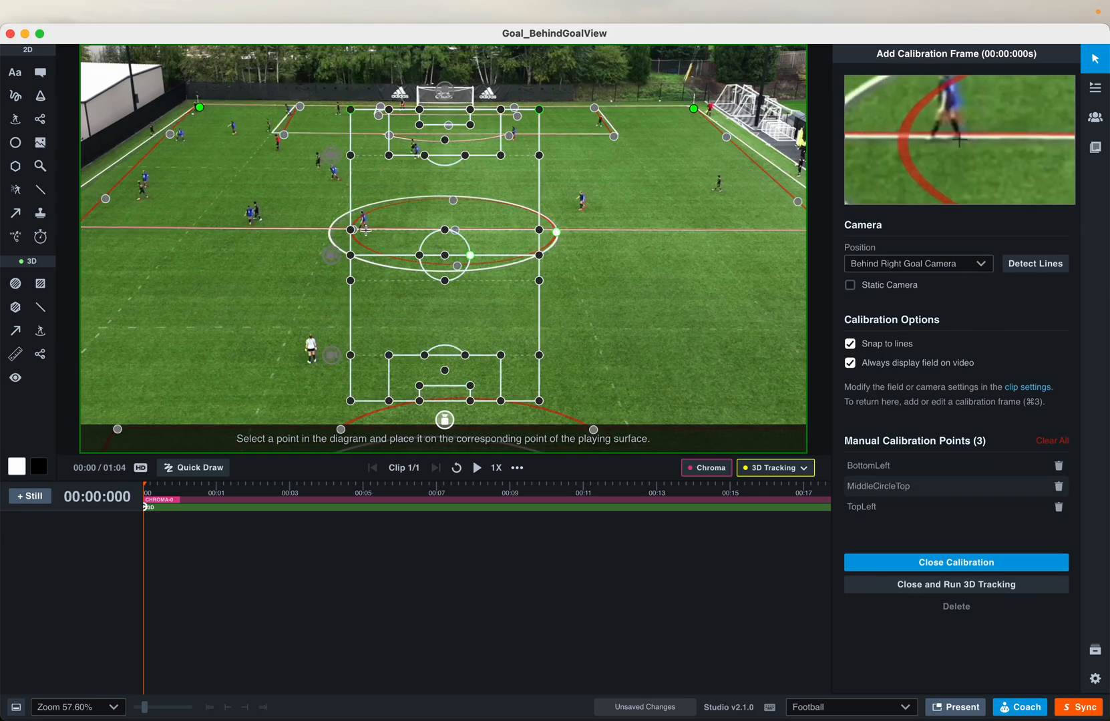
drag(380, 250, 332, 235)
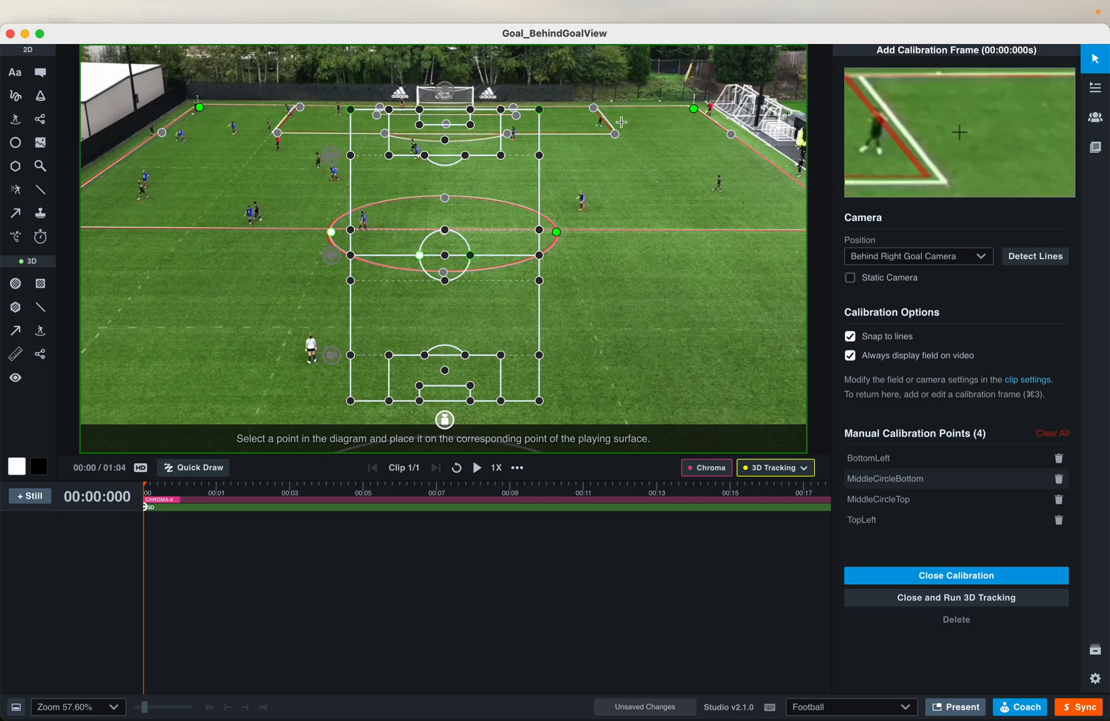
click(926, 598)
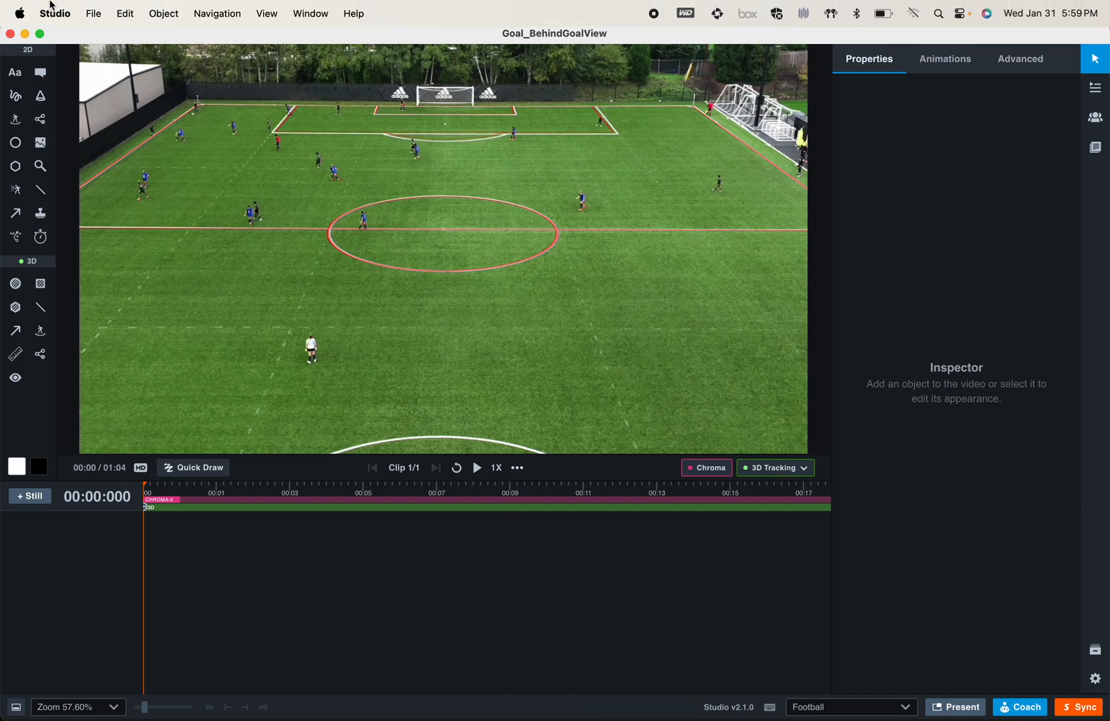
Quit Studio, reopen it with the Goal_Broadcast clip from the Demo organizer, and dismiss the auto-update error.
click(54, 8)
click(70, 172)
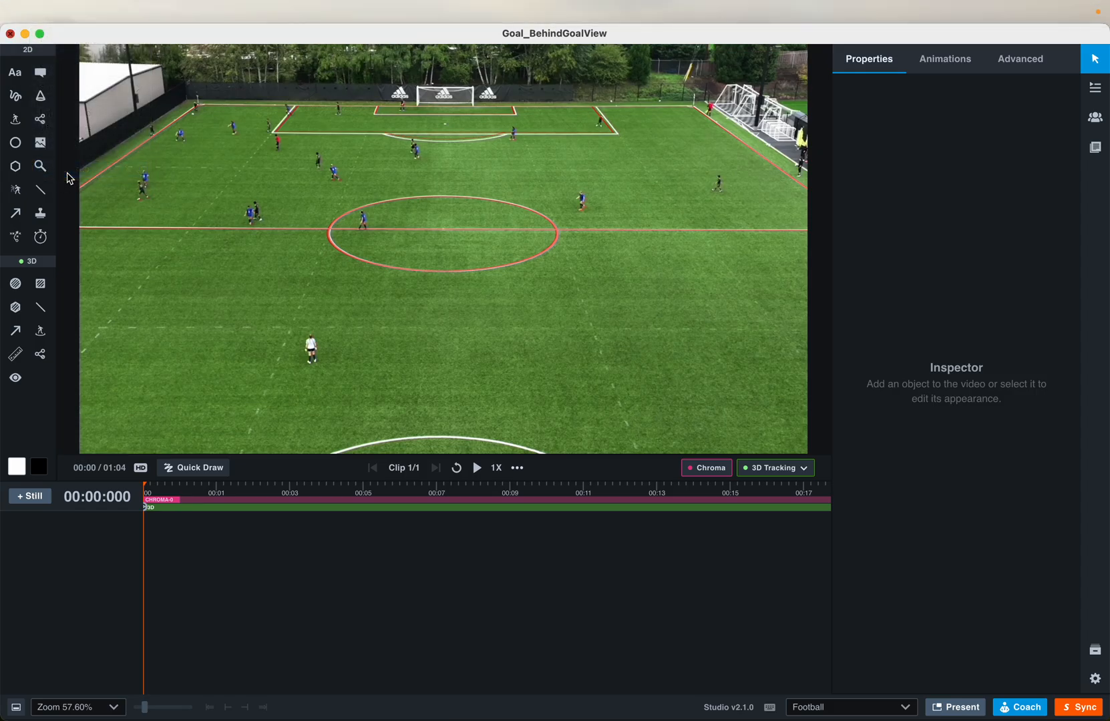
click(288, 628)
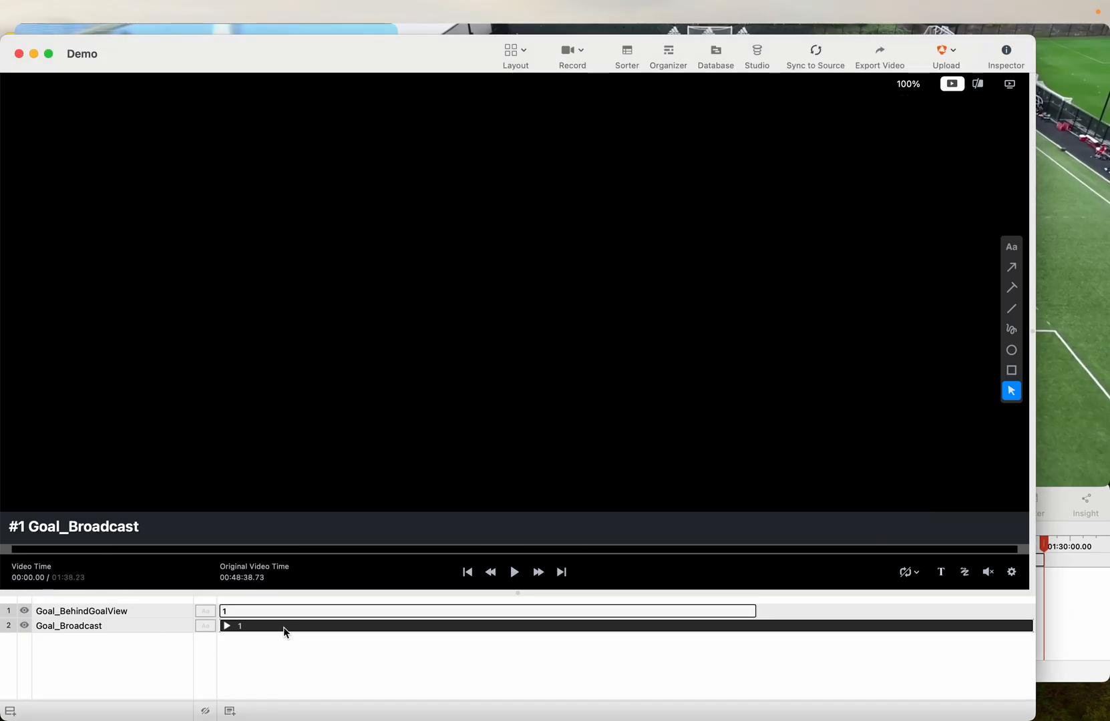
click(755, 51)
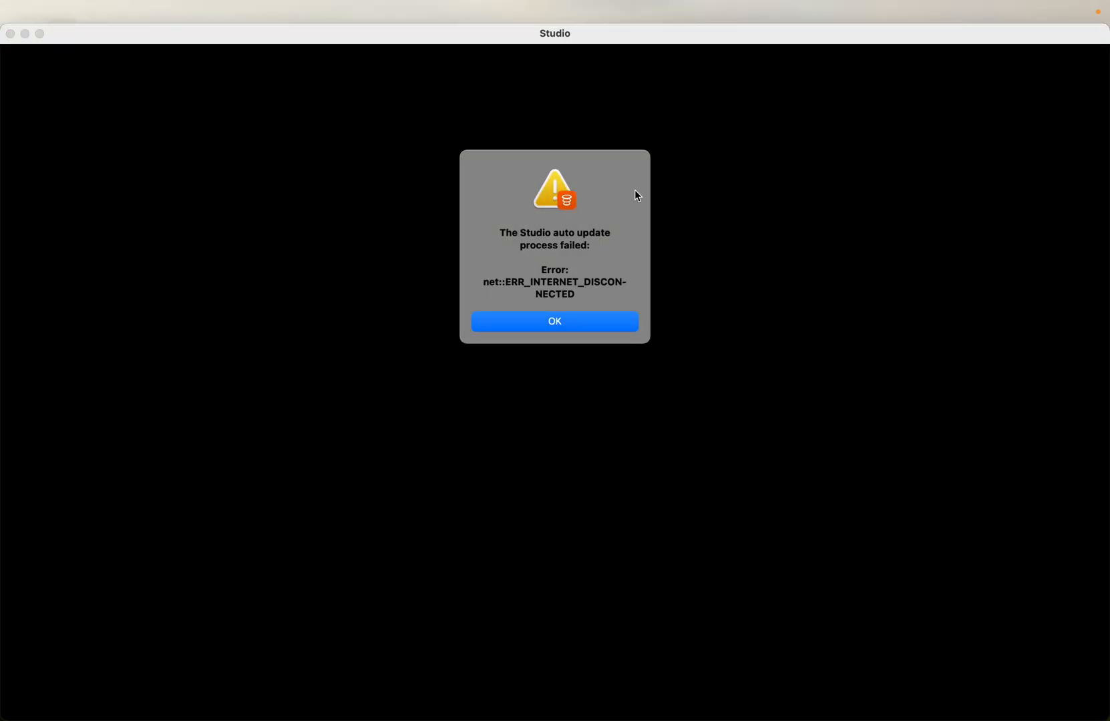
mouse_move(926, 5)
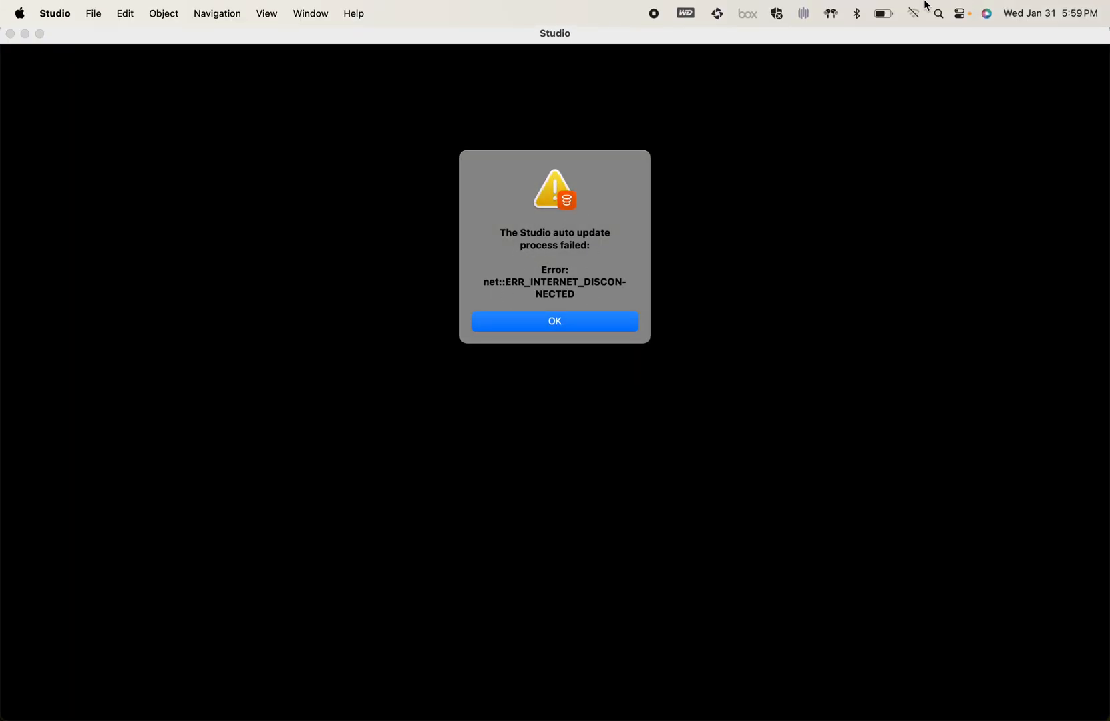
click(543, 321)
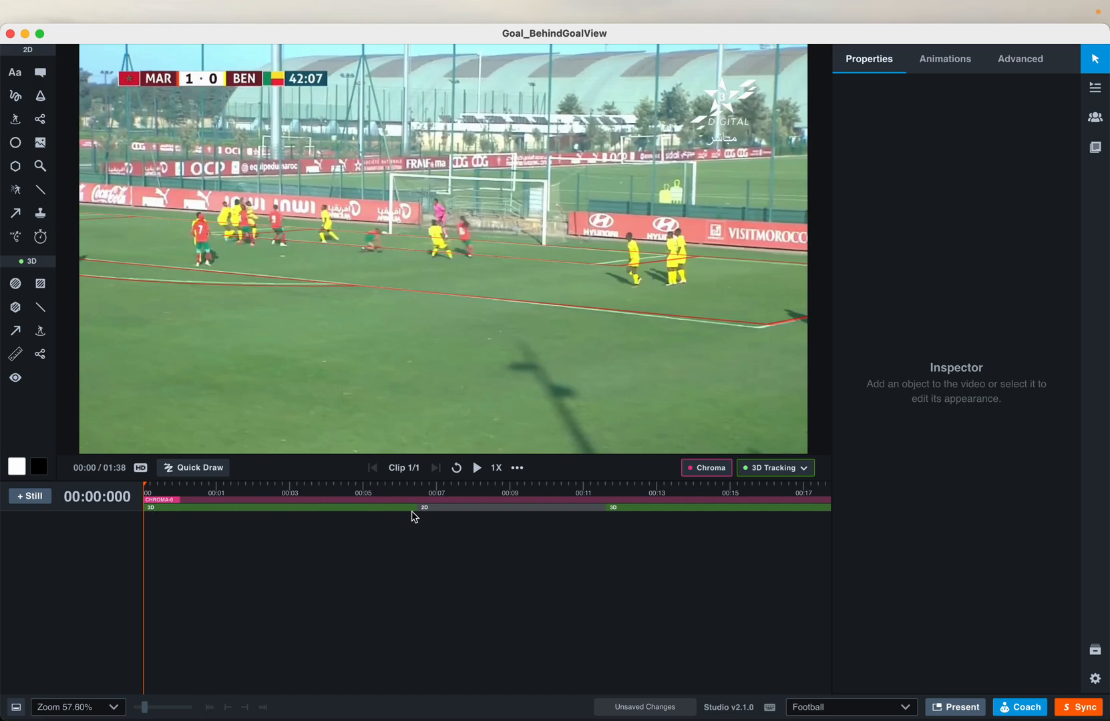
Look along the broadcast clip's timeline to check which sections are tracked in 3D and which remain 2D.
scroll(481, 518, right, 5)
scroll(470, 513, right, 15)
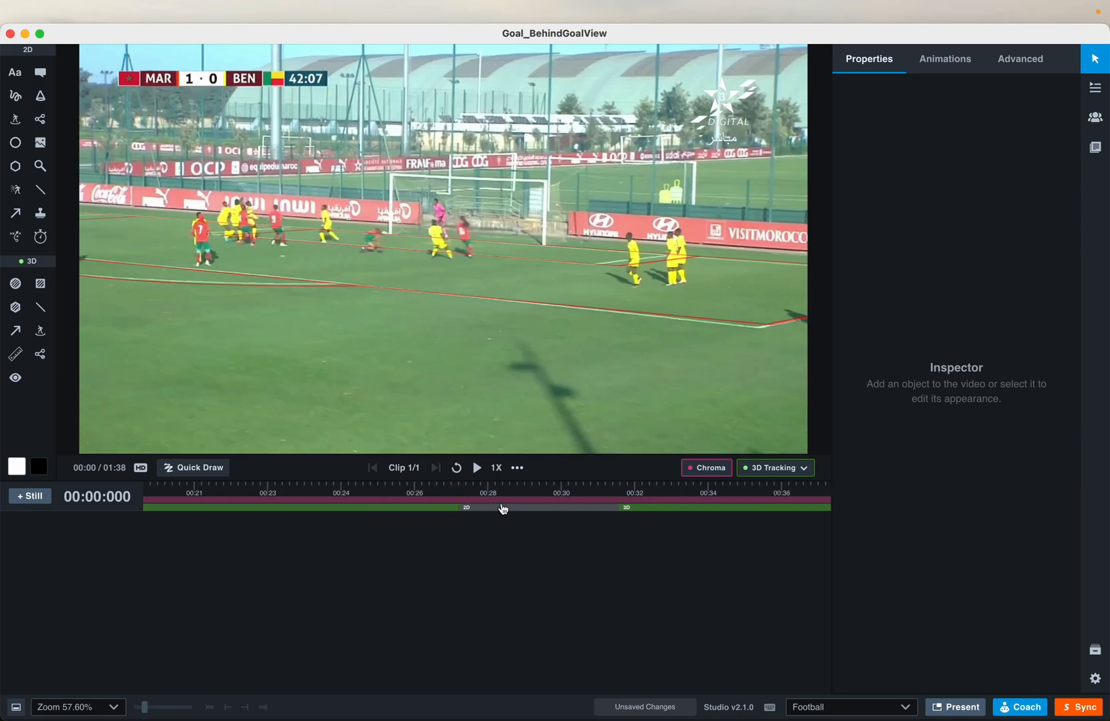
scroll(561, 519, right, 6)
scroll(539, 521, right, 20)
scroll(538, 521, left, 12)
scroll(499, 489, left, 20)
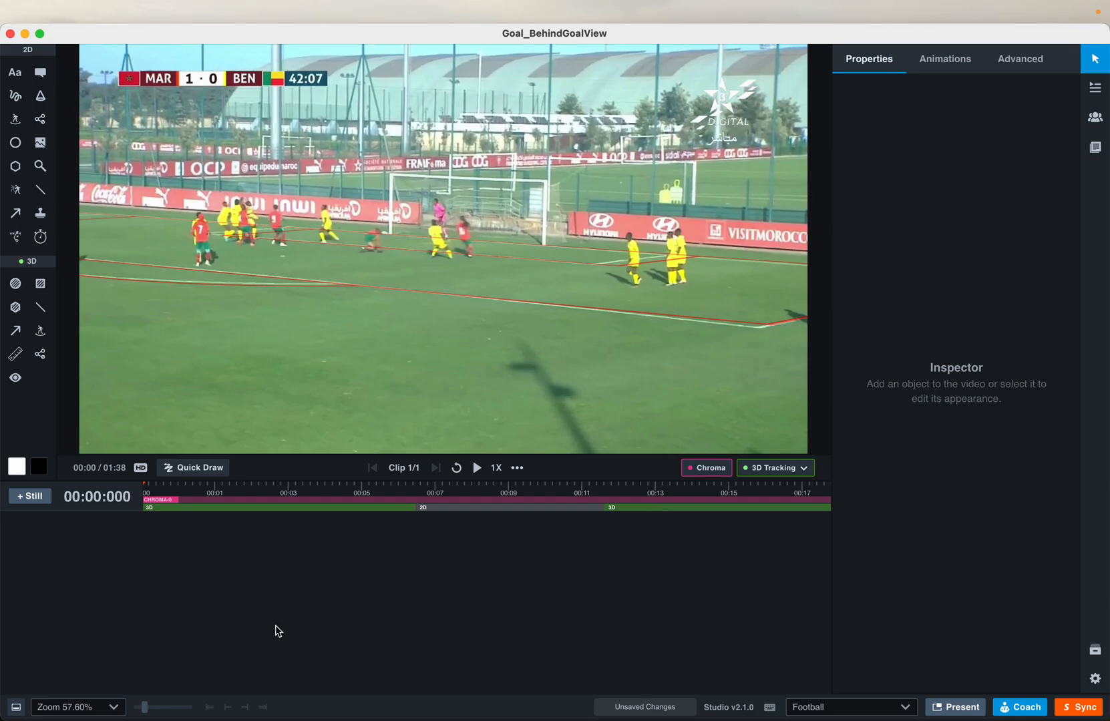
Extend the broadcast clip's chroma key mask by sampling the lighter grass near the goal and the dark shadow in the foreground.
click(704, 468)
click(400, 245)
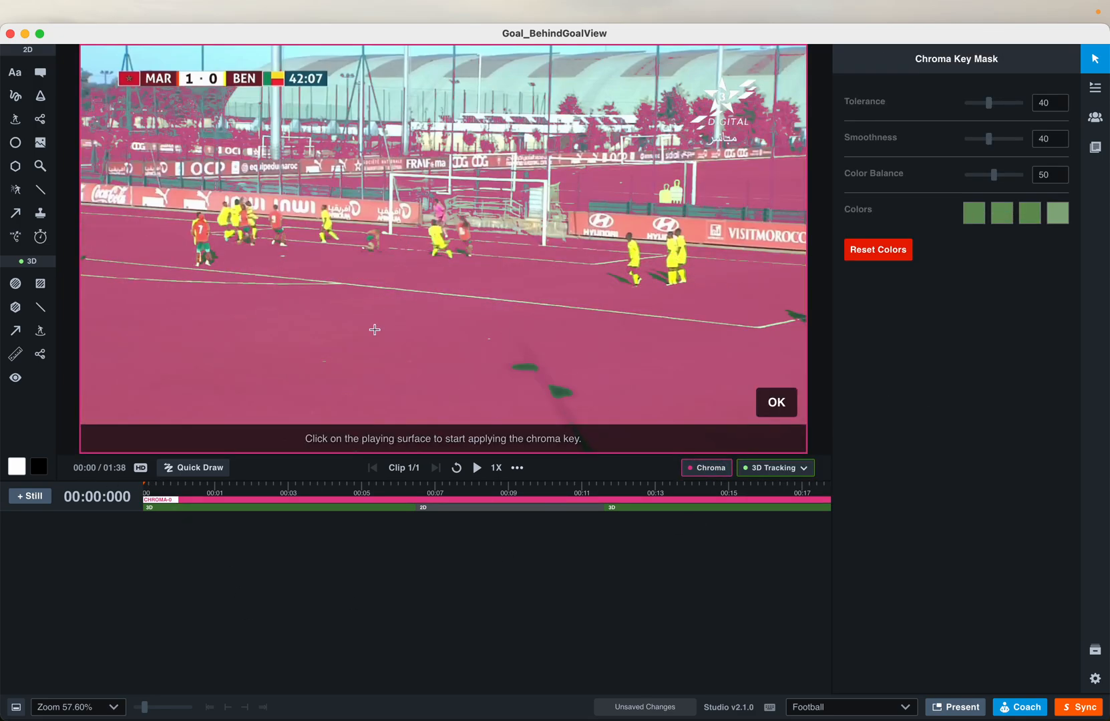
click(560, 384)
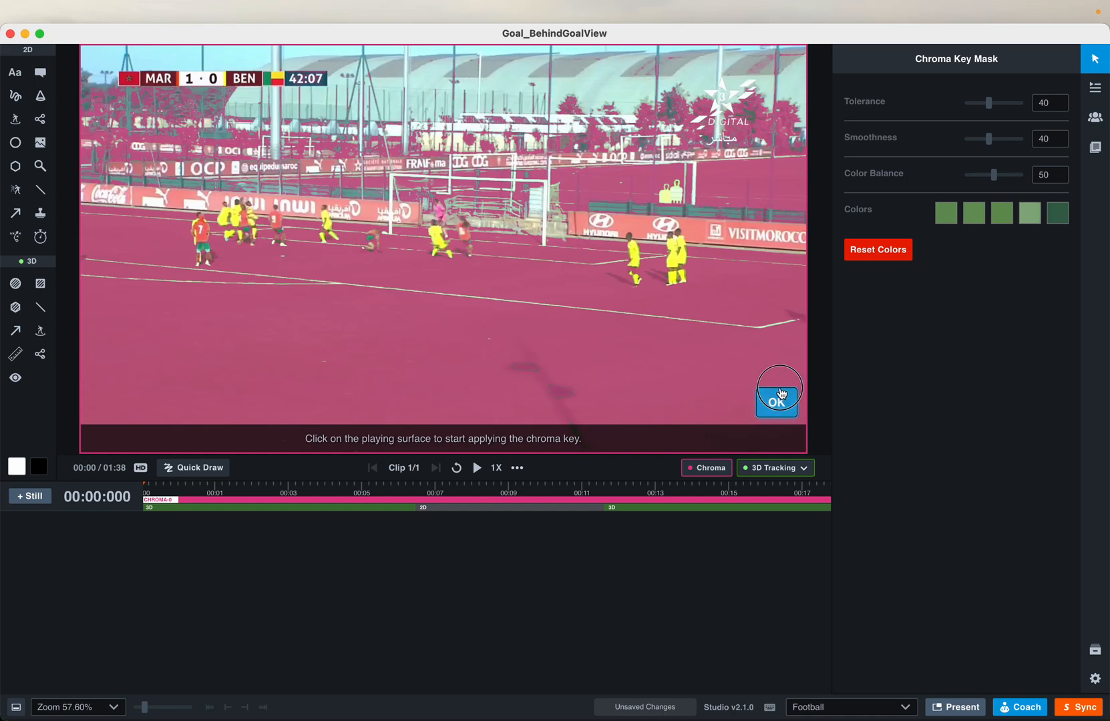
click(775, 401)
Play the clip briefly from about 00:07, across the change from the first 3D section to 2D.
click(414, 486)
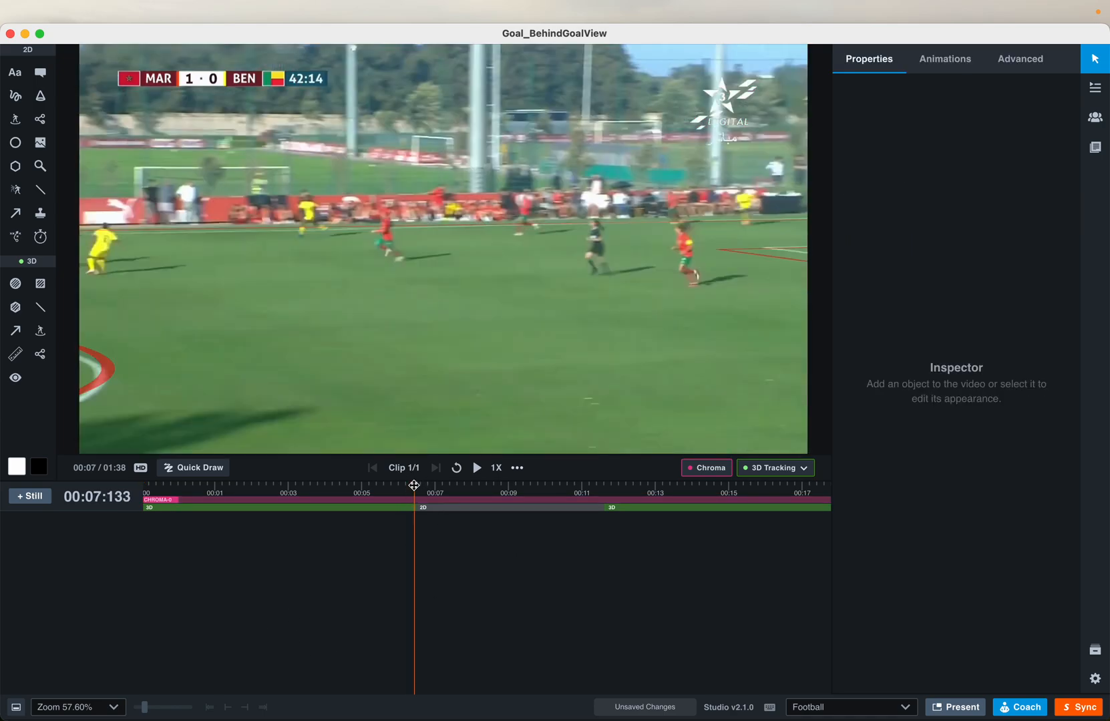
key(space)
key(space)
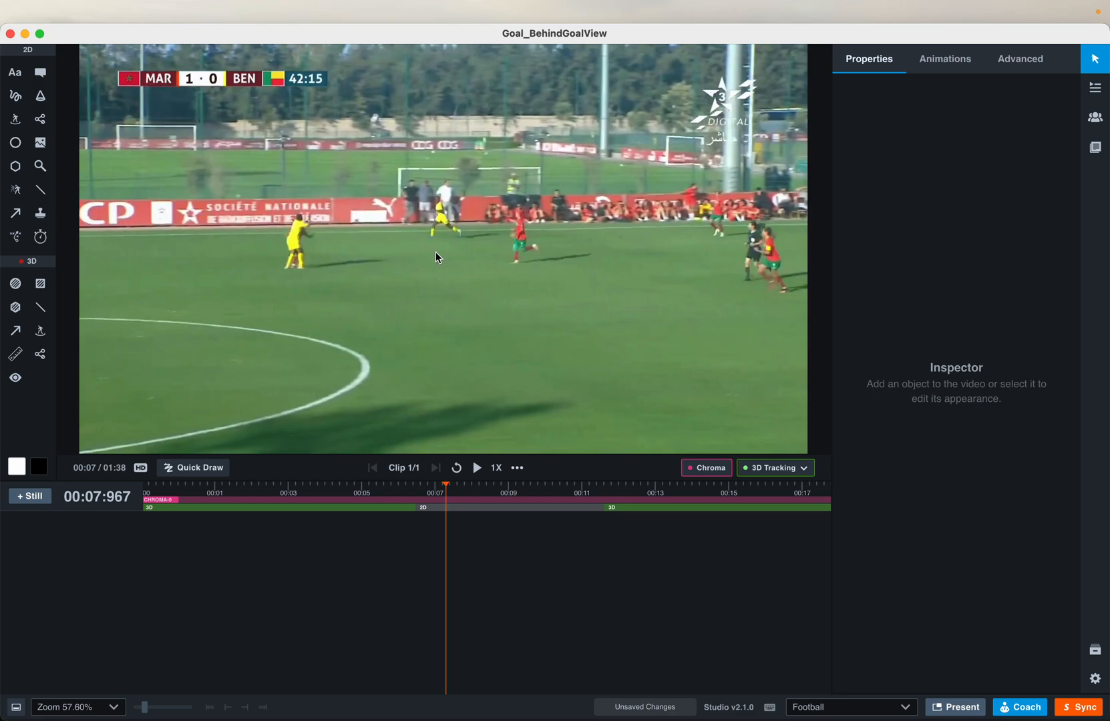
Play the clip's 2D section to about 00:09 and return the playhead to the section's start at about 00:07.
key(space)
key(space)
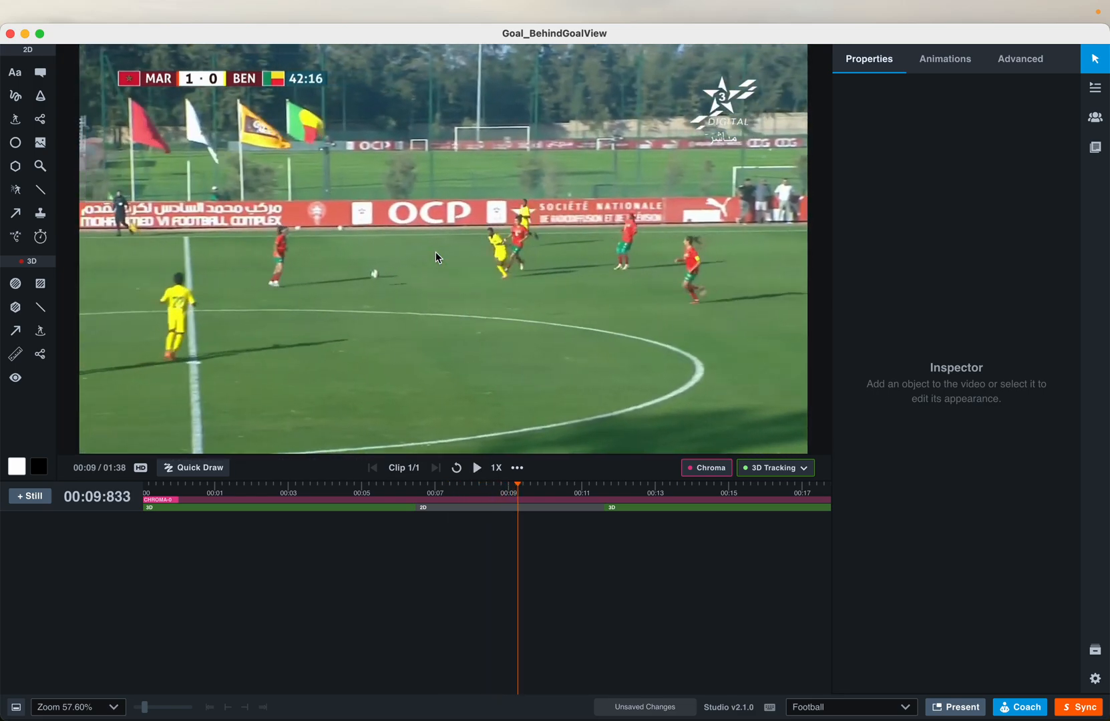
click(417, 488)
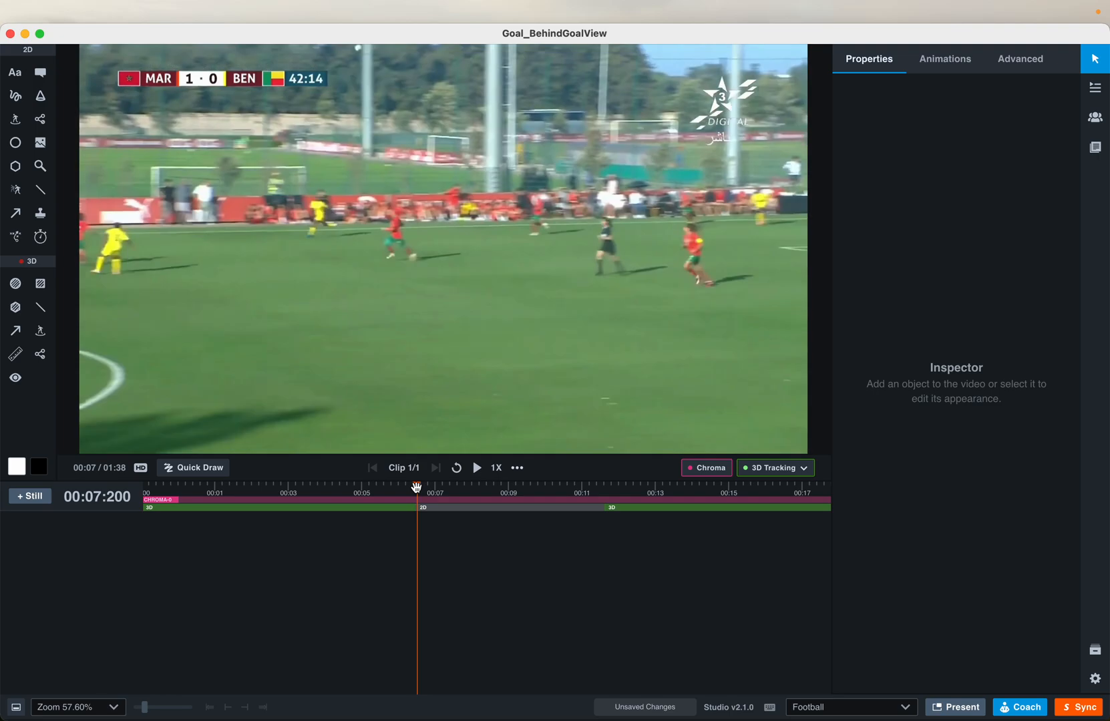
Play into the 2D section and add a calibration frame at 00:10:767, where the halfway line and centre circle are in view.
key(space)
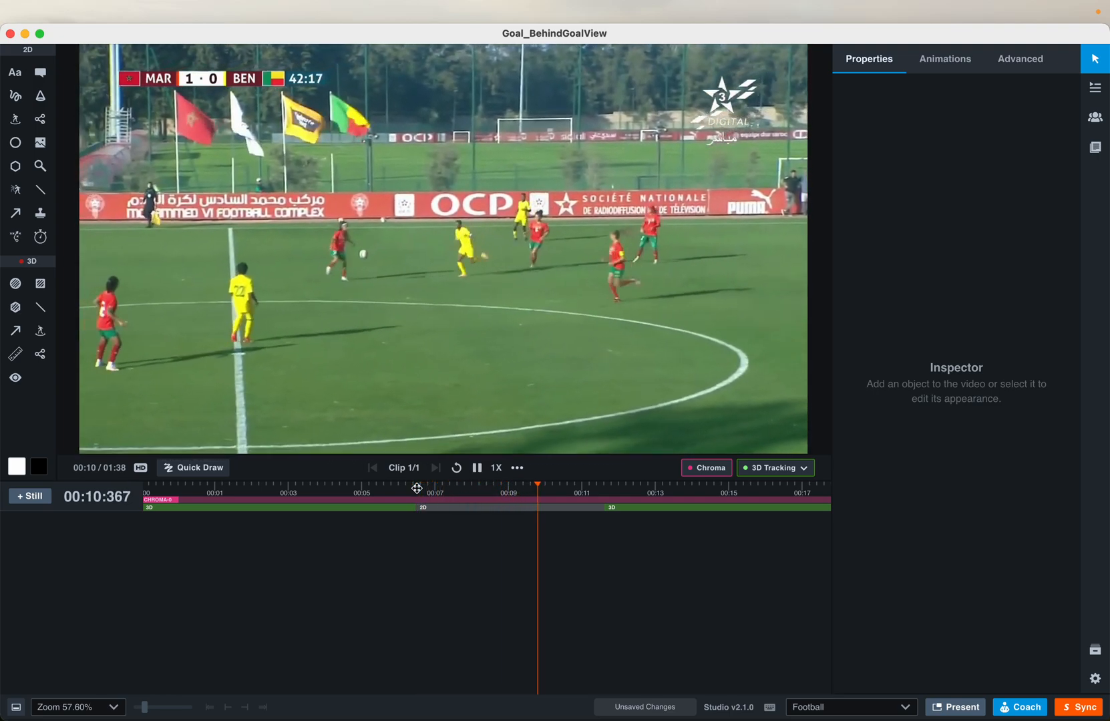
key(space)
click(787, 468)
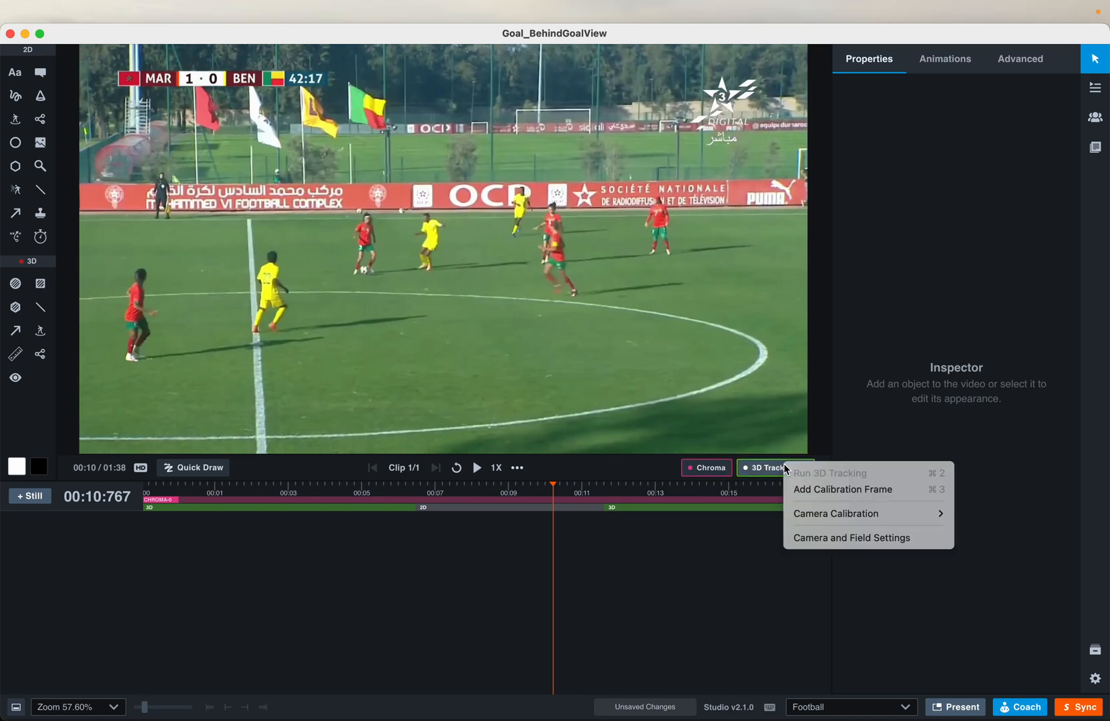
click(803, 489)
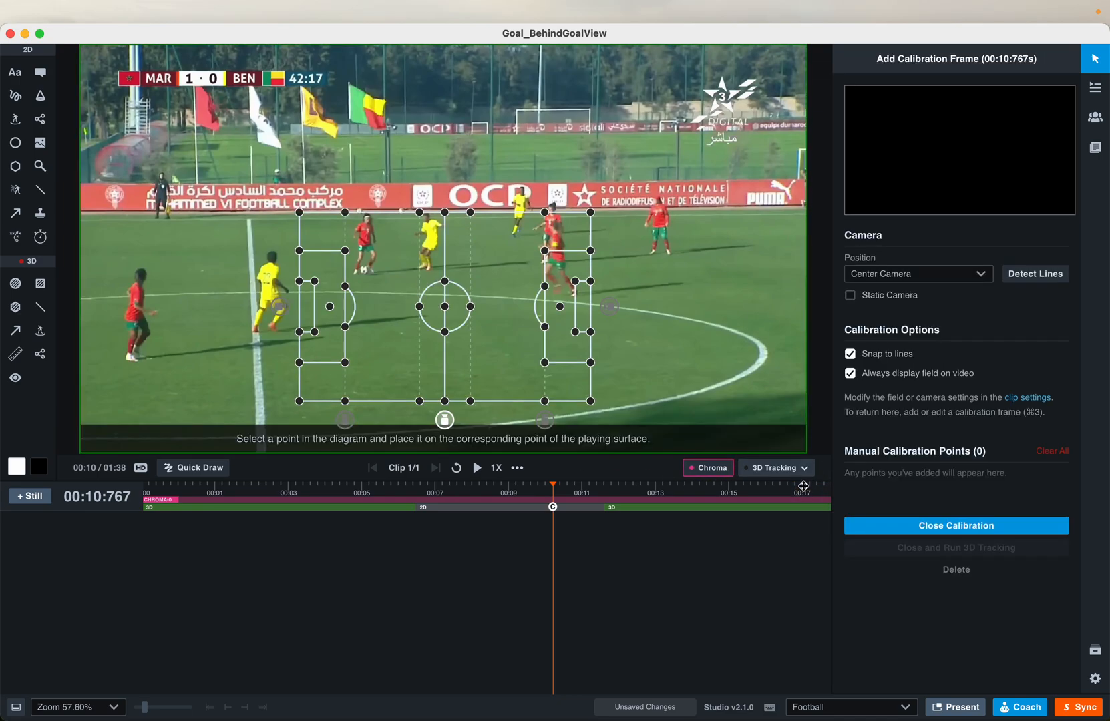
Place the MiddleLineTop, MiddleCircleTop and MiddleCircleRight calibration points on the matching halfway line and centre circle markings in the video.
click(251, 223)
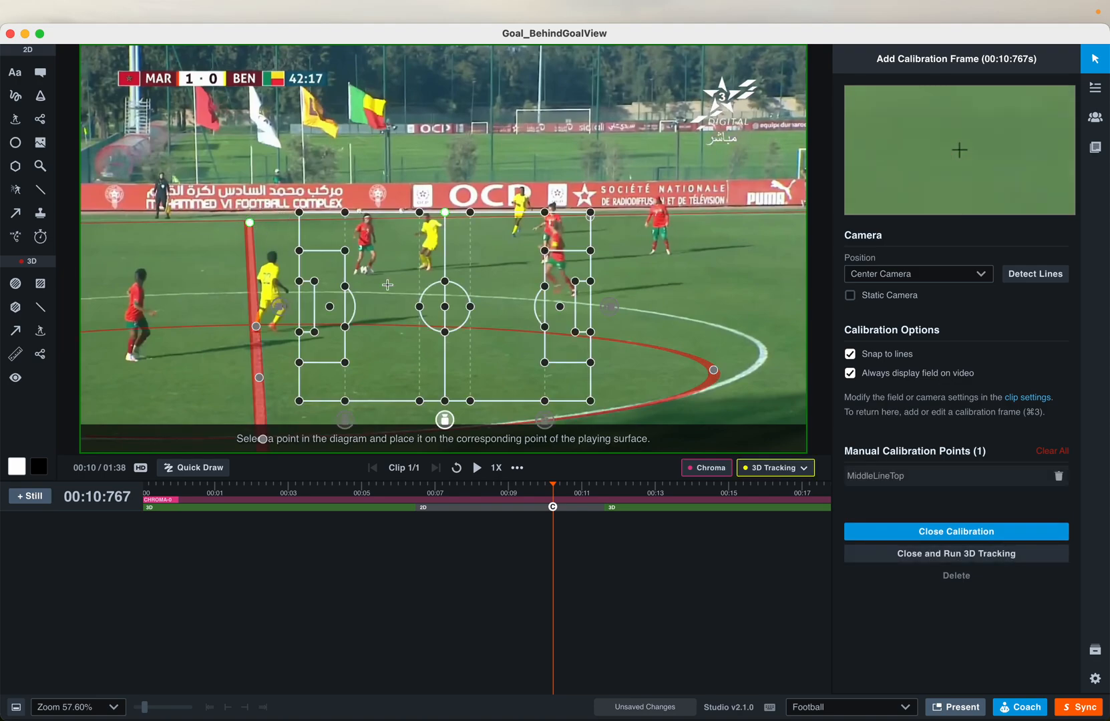
click(445, 282)
click(253, 296)
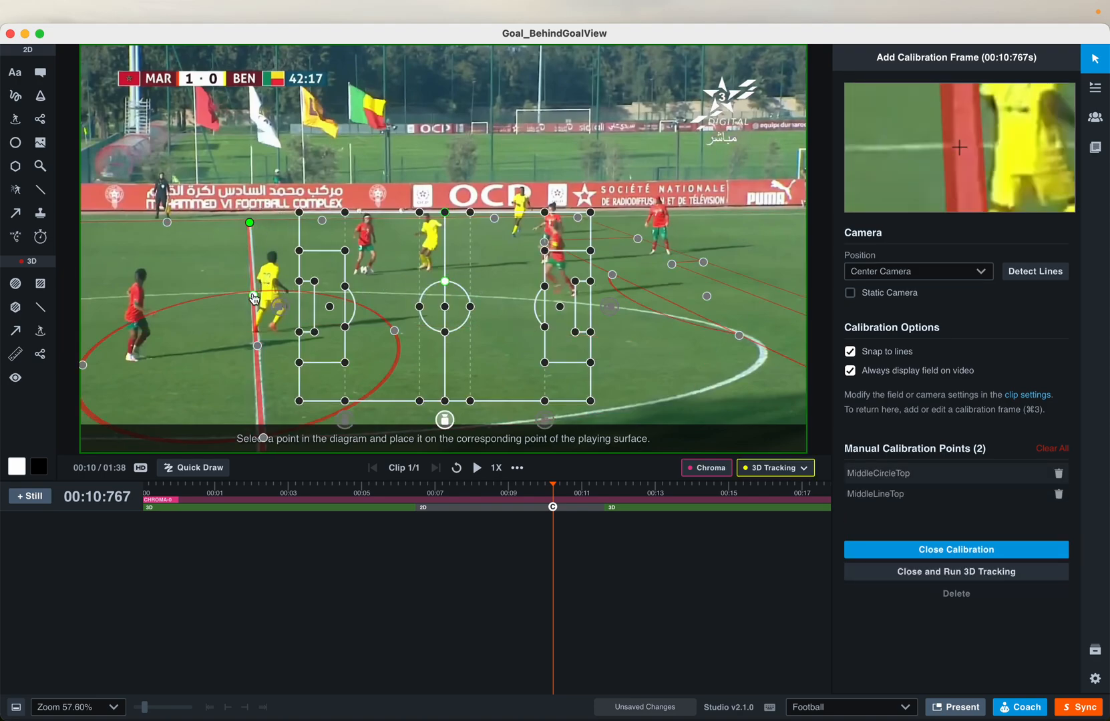
click(445, 418)
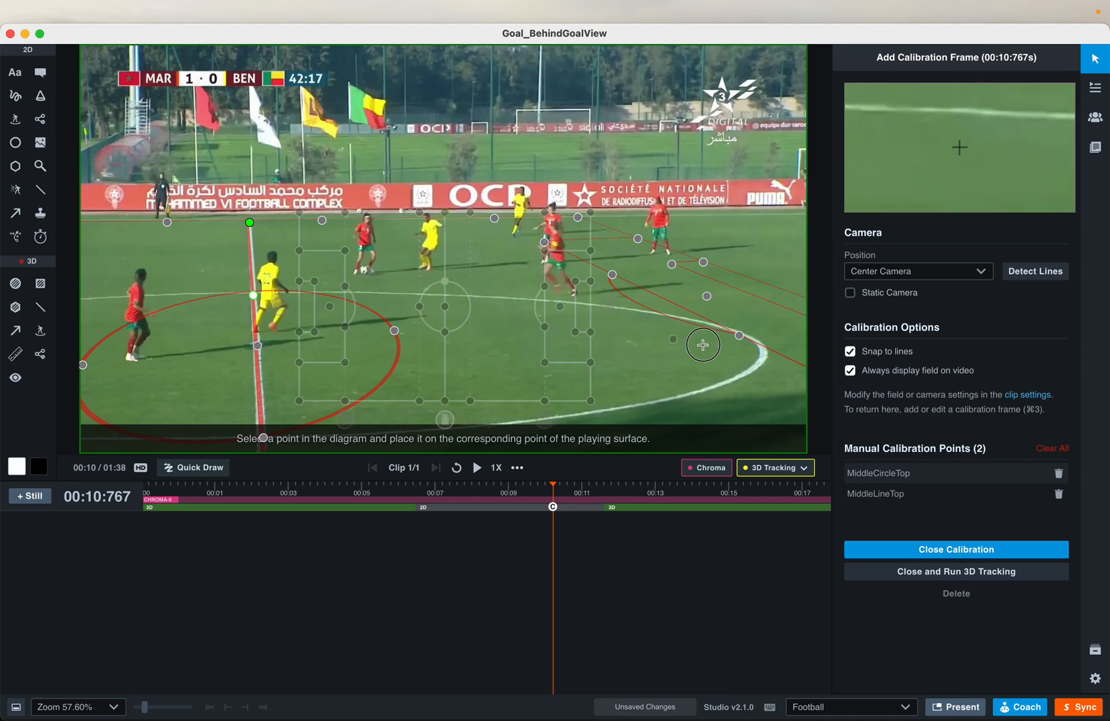
click(759, 341)
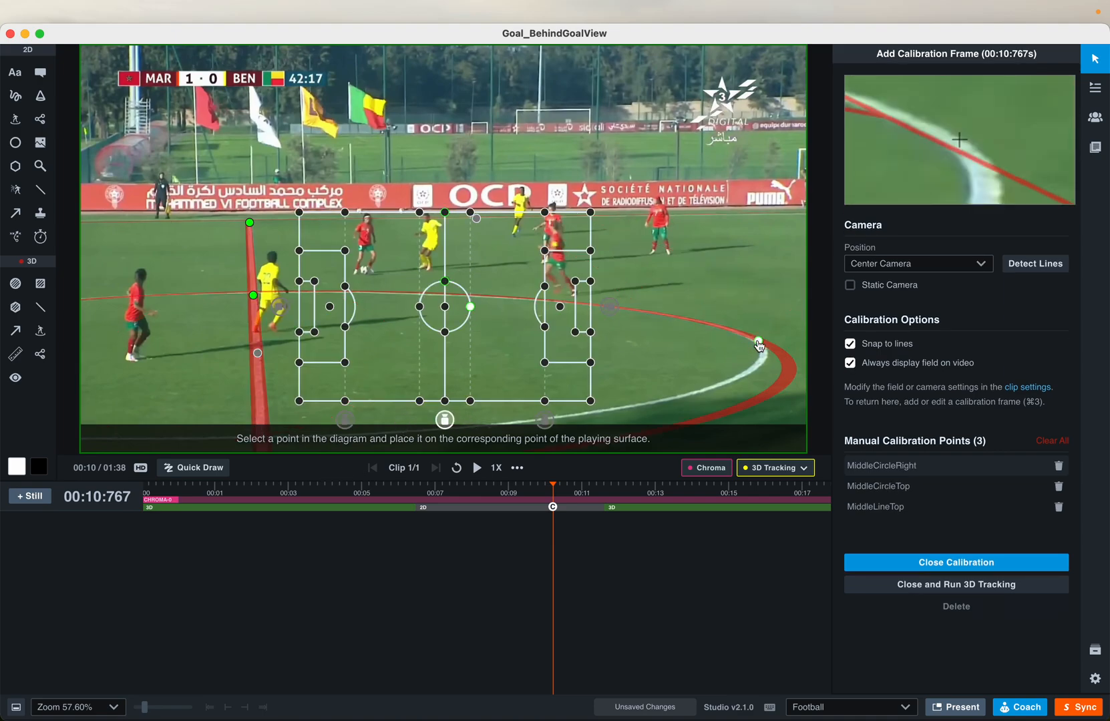
Close the calibration, run 3D tracking on the clip, and check the timeline for any remaining 2D sections.
click(943, 587)
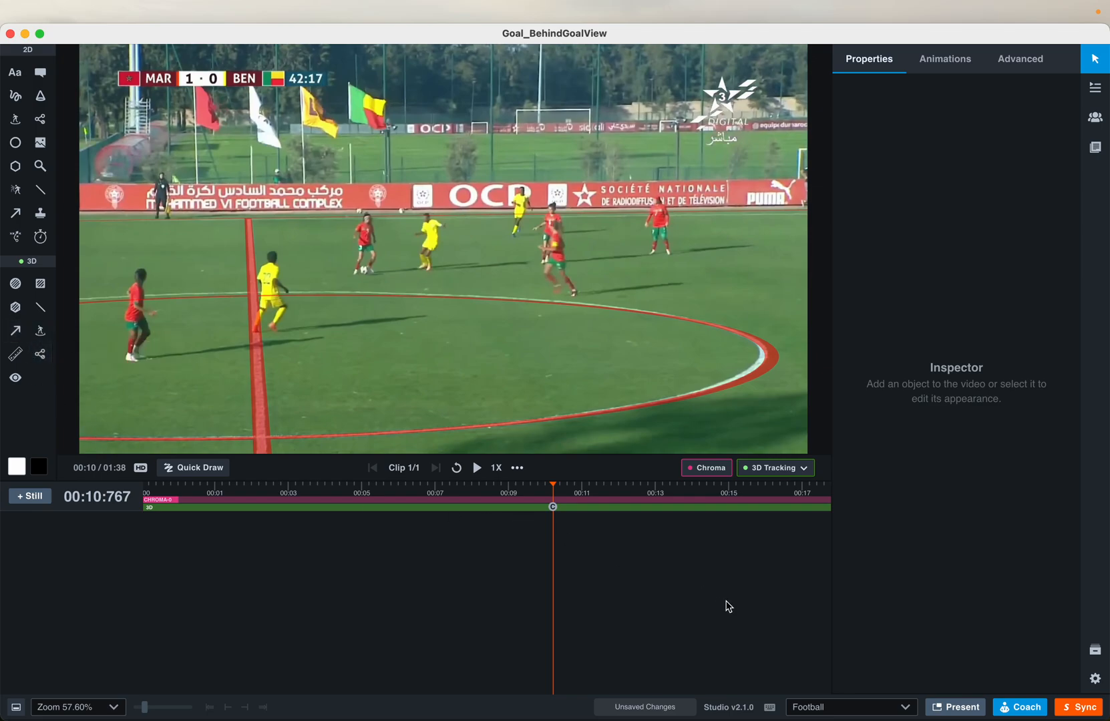
scroll(679, 572, right, 10)
scroll(679, 571, left, 10)
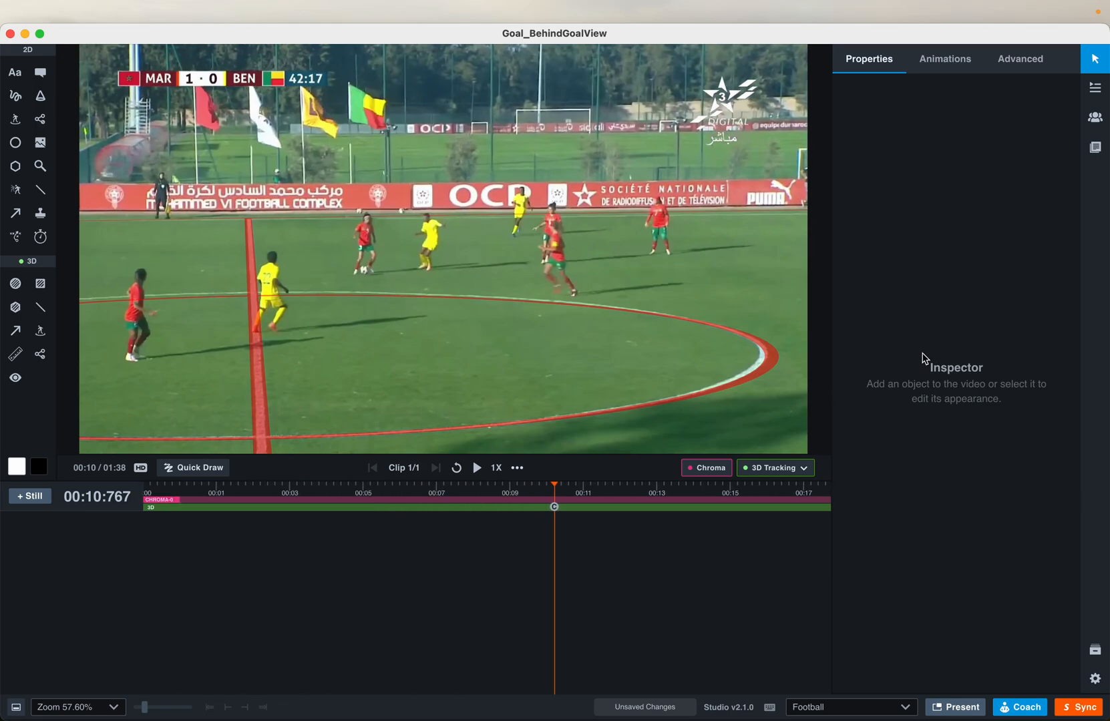
mouse_move(705, 6)
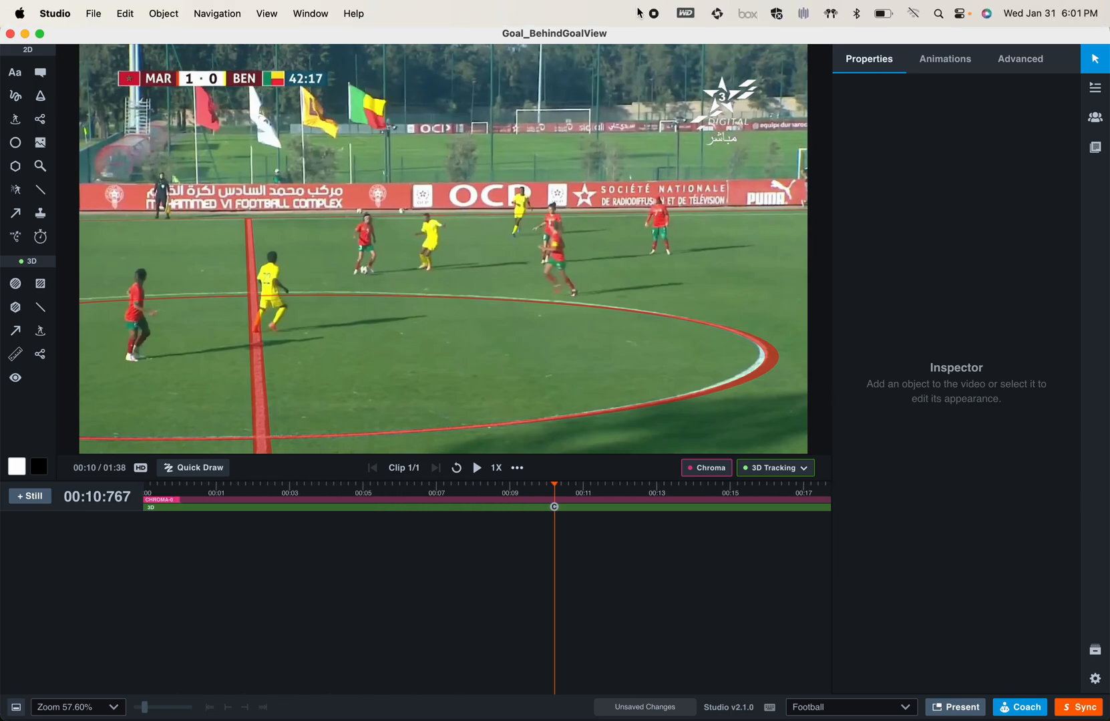